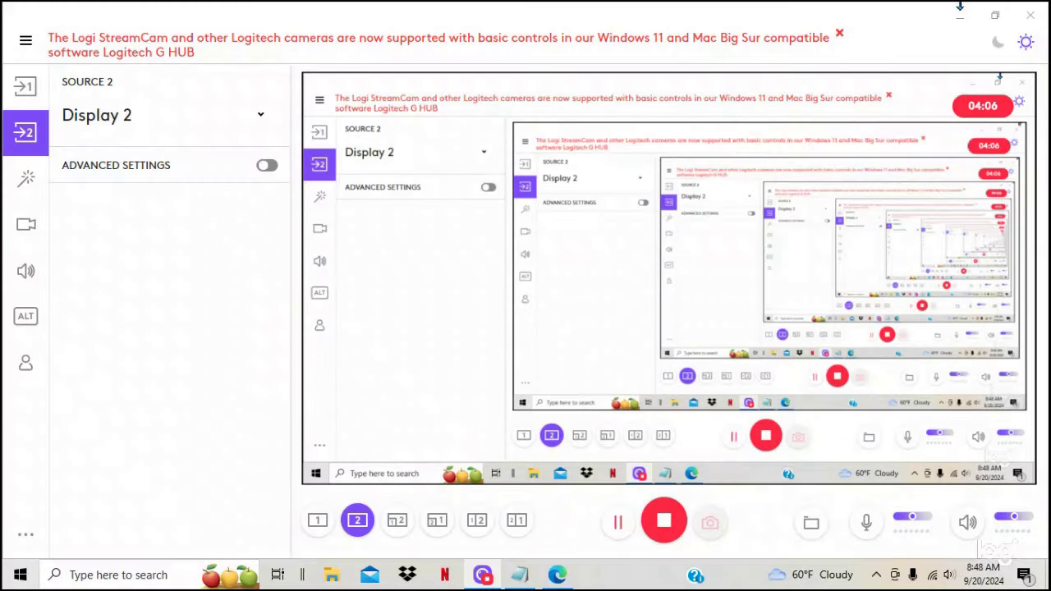
Step: Forget the saved BunnyBalls2 network from the taskbar Wi-Fi list
click(959, 15)
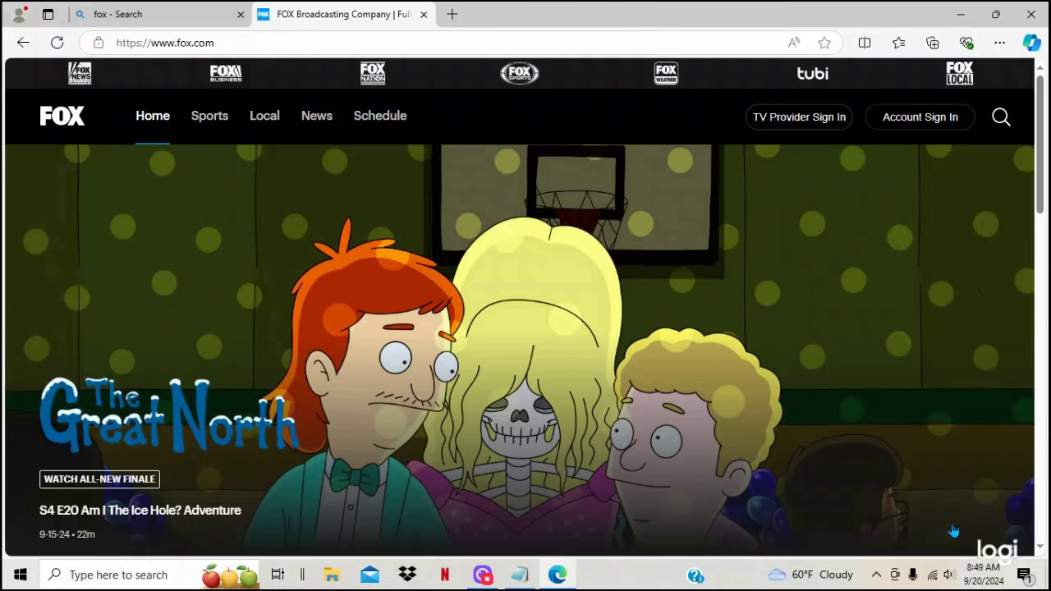
click(934, 581)
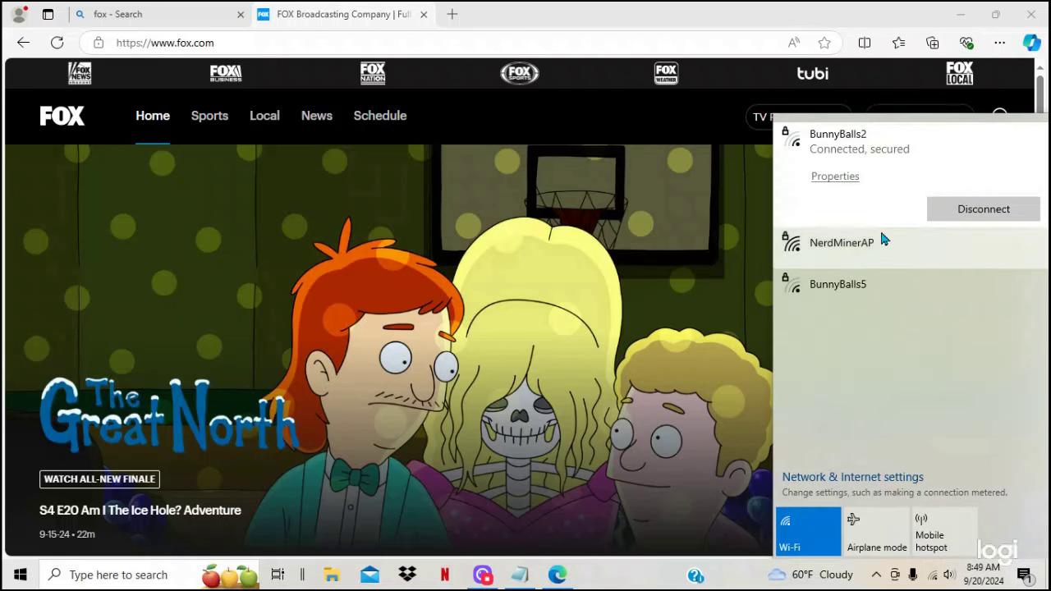
right_click(888, 174)
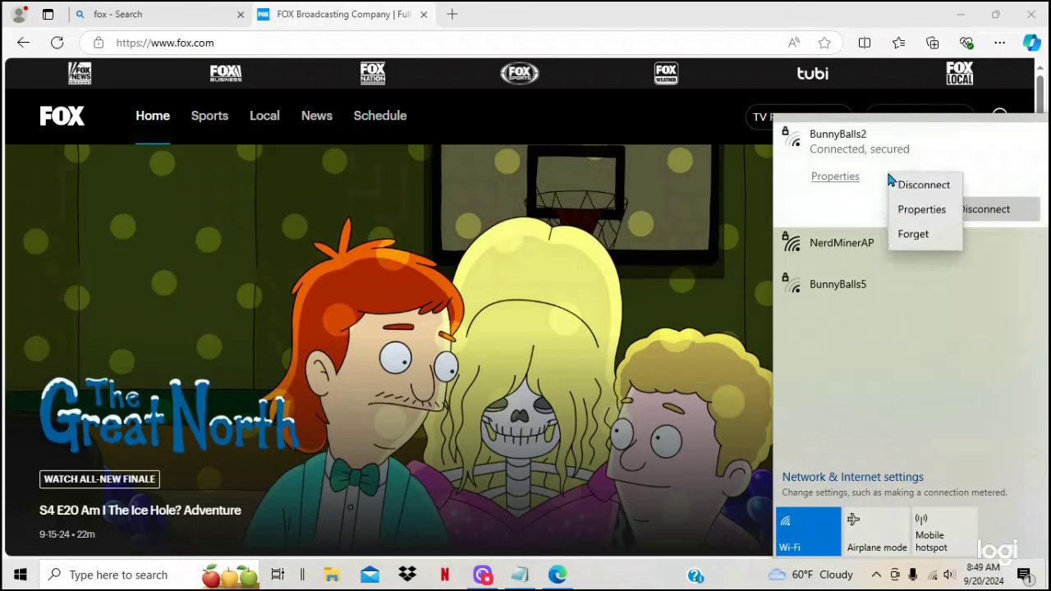
click(909, 238)
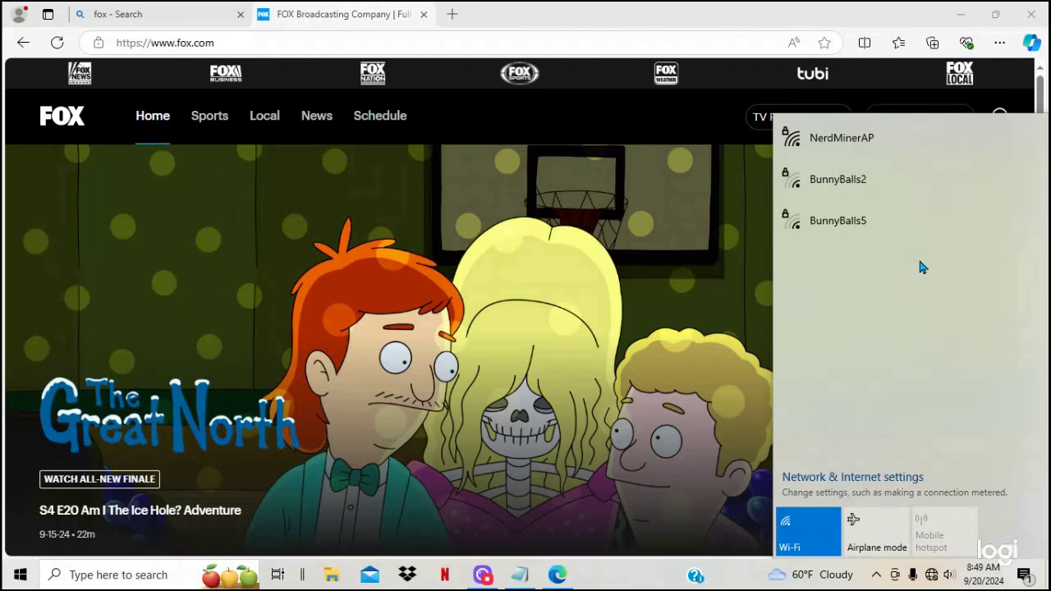
Step: Start connecting to NerdMinerAP until it asks for the network security key
click(867, 145)
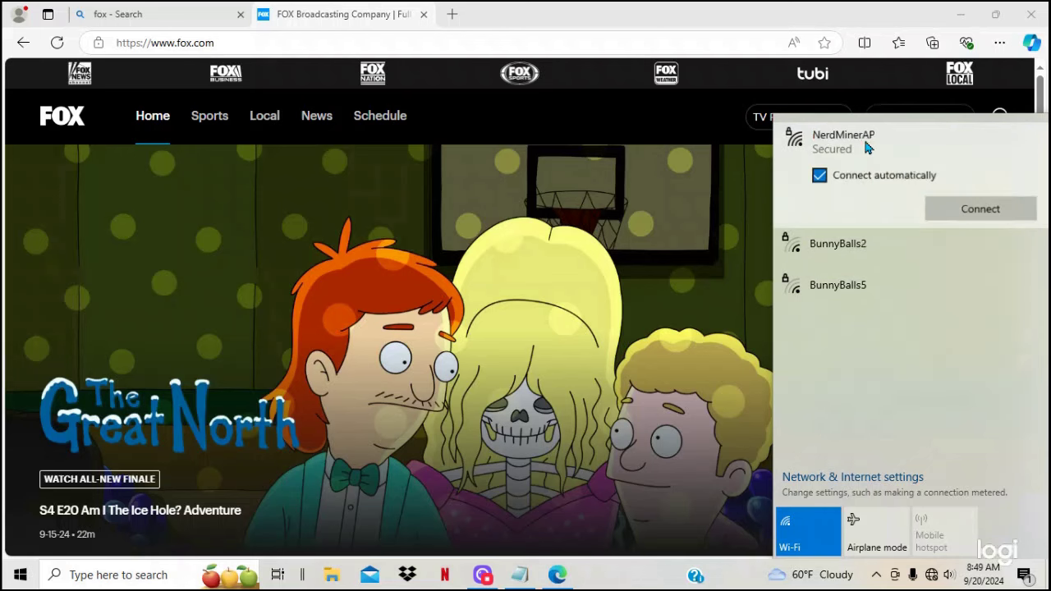
click(952, 212)
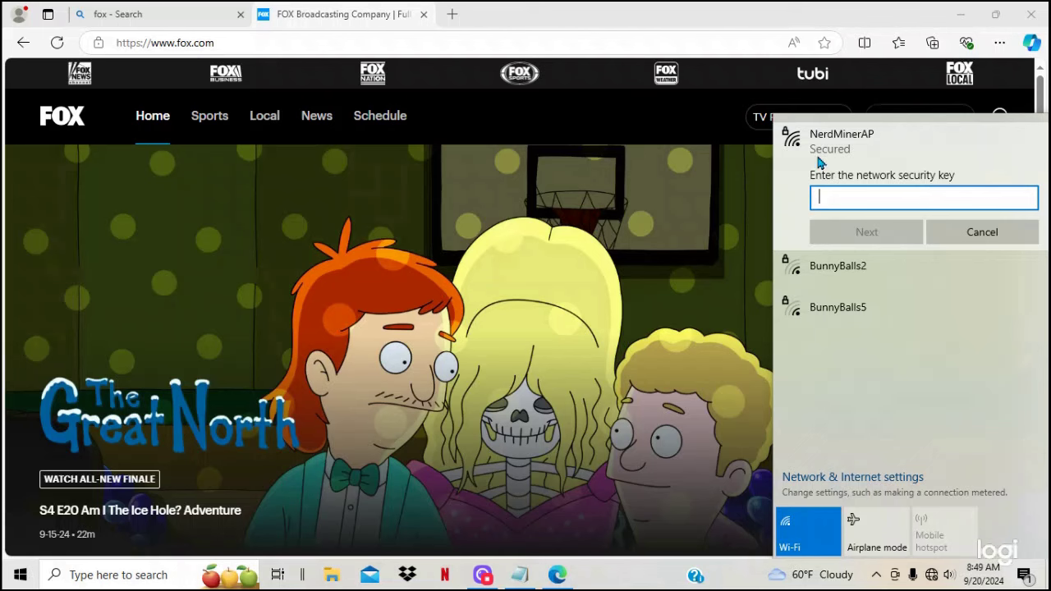
click(981, 234)
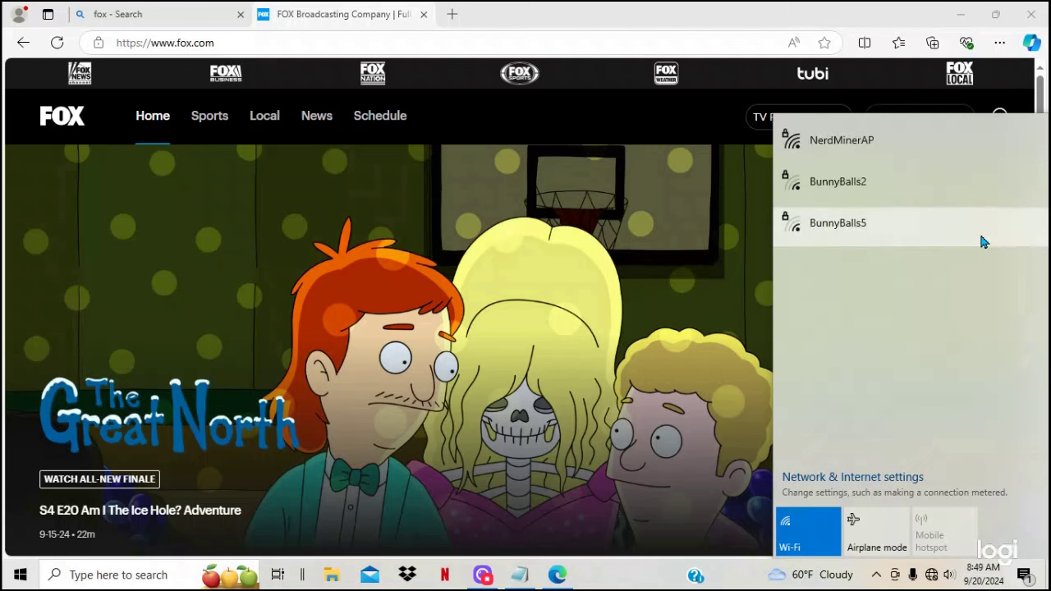
click(900, 136)
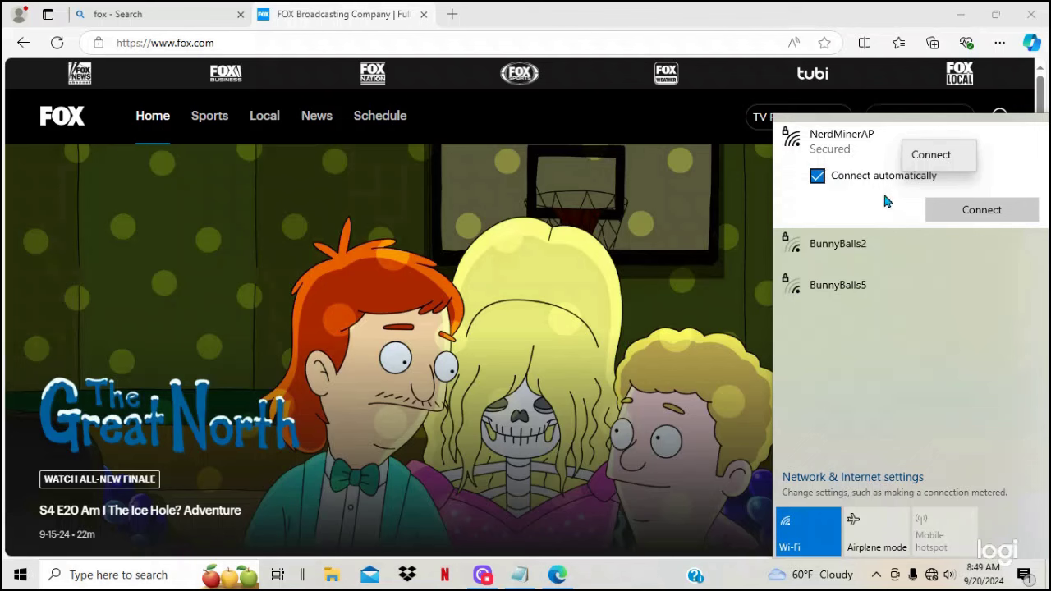
click(974, 210)
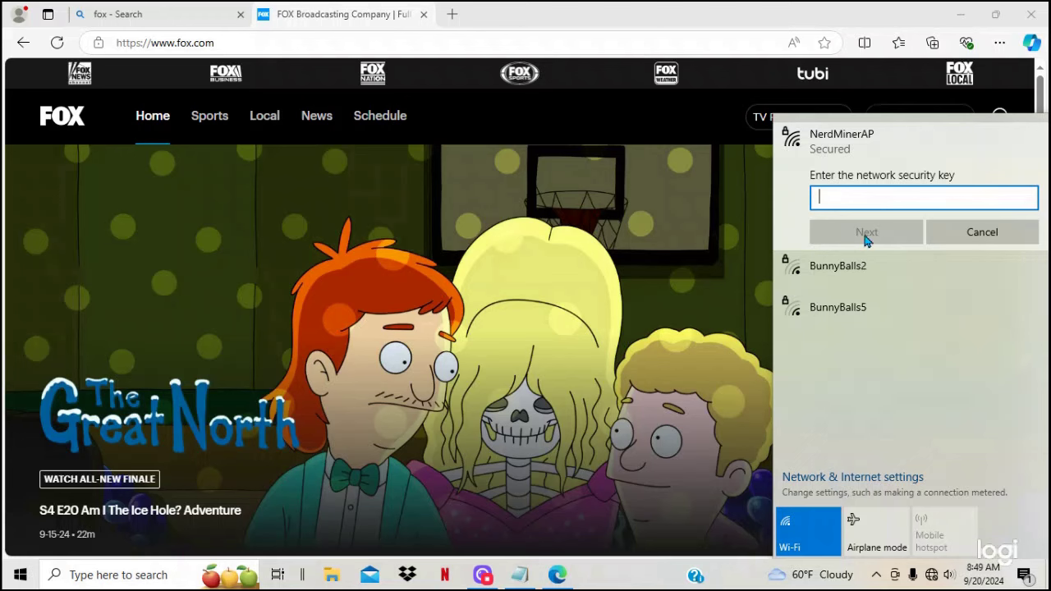
click(868, 307)
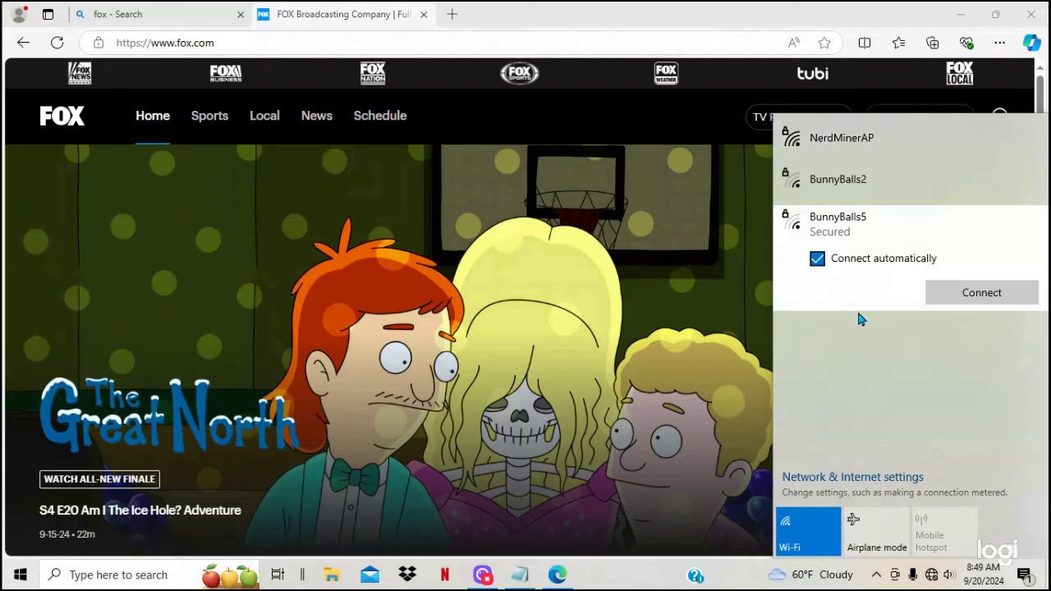
click(856, 140)
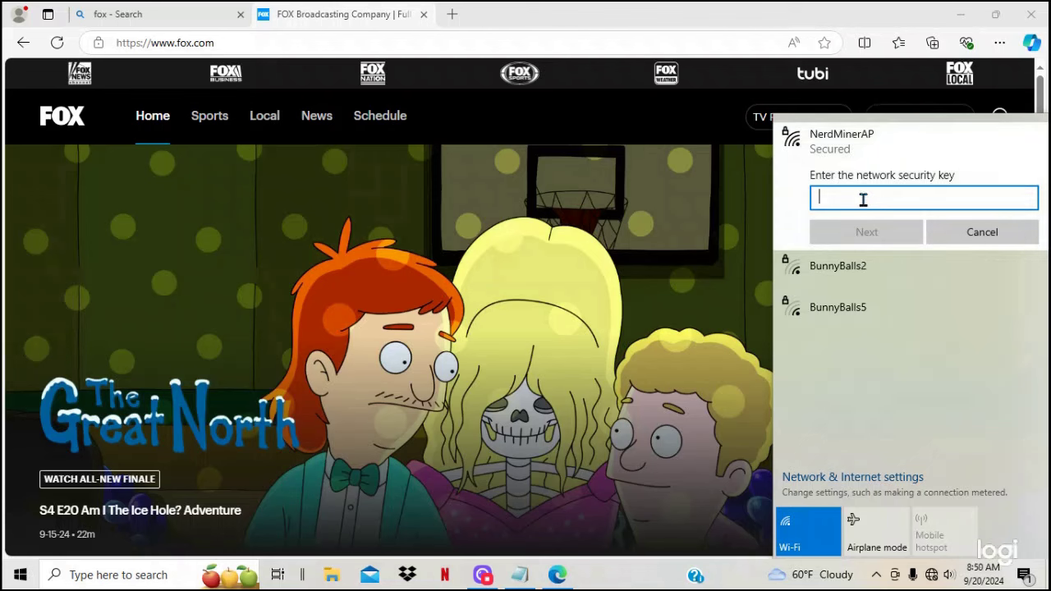
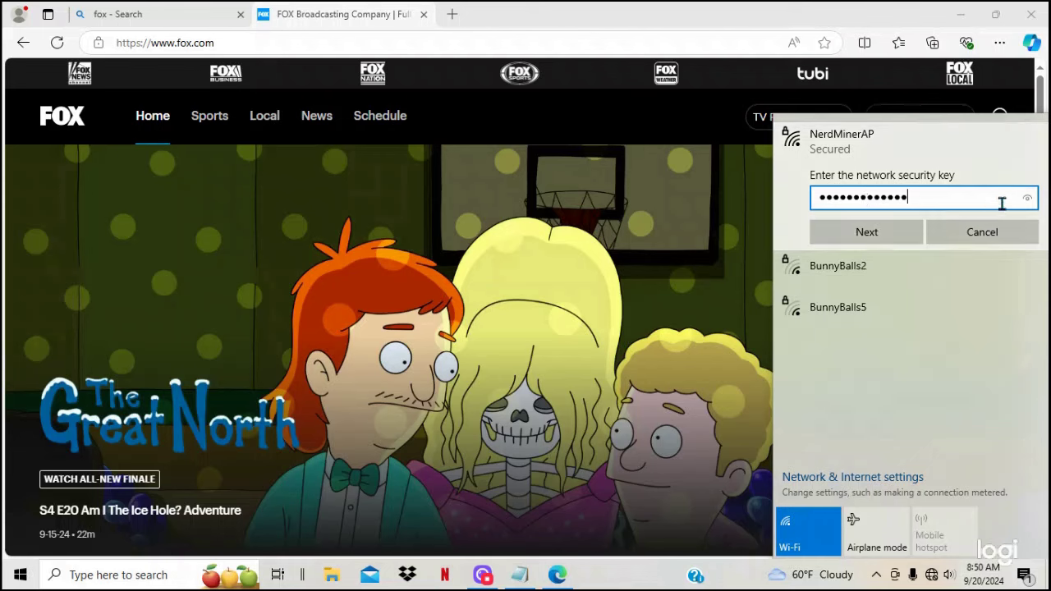
Step: Enter and verify the NerdMinerAP security key, submit it, and allow the PC to be discoverable
click(1026, 202)
key(BackSpace)
key(BackSpace)
key(BackSpace)
key(BackSpace)
key(BackSpace)
key(BackSpace)
key(BackSpace)
key(BackSpace)
key(BackSpace)
key(BackSpace)
key(BackSpace)
key(BackSpace)
key(BackSpace)
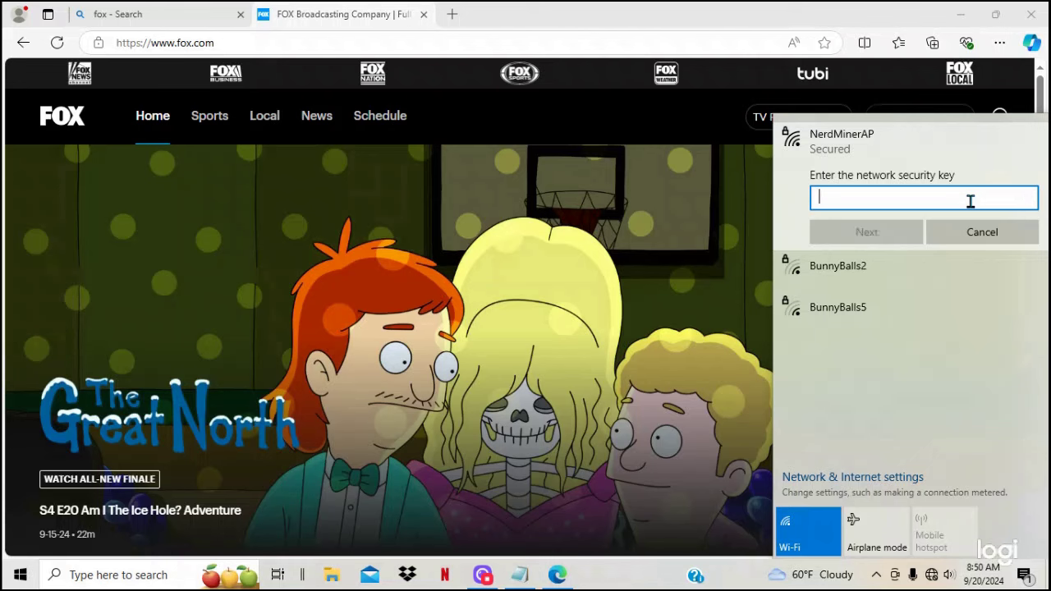
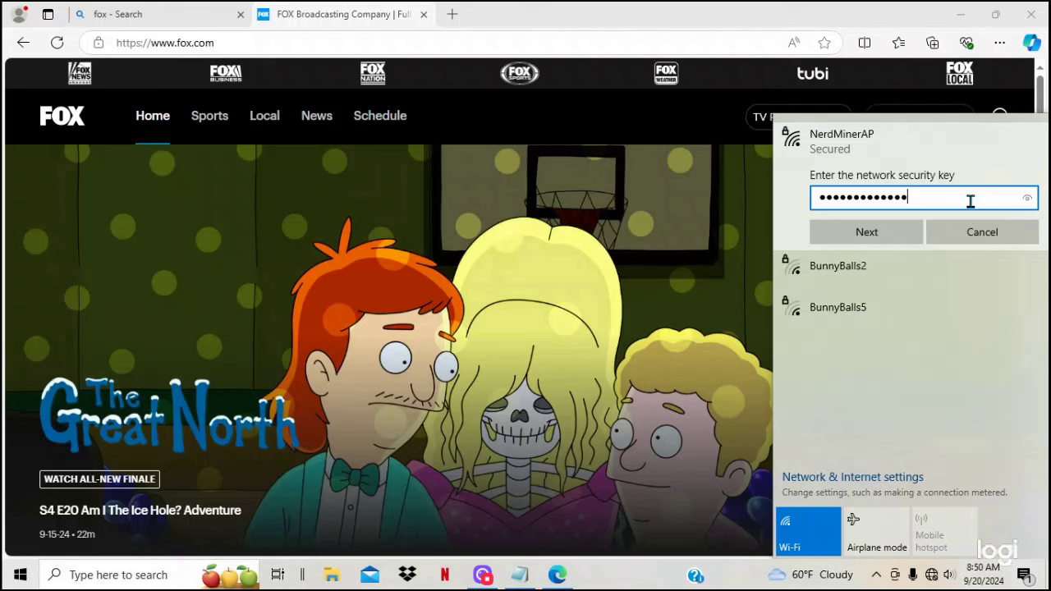
click(1027, 198)
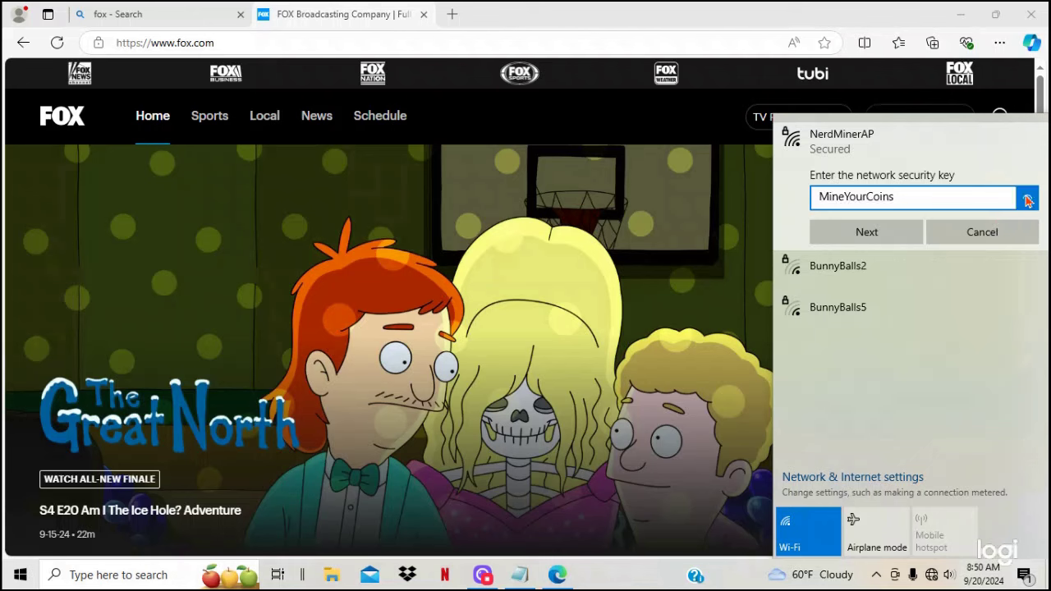
click(882, 235)
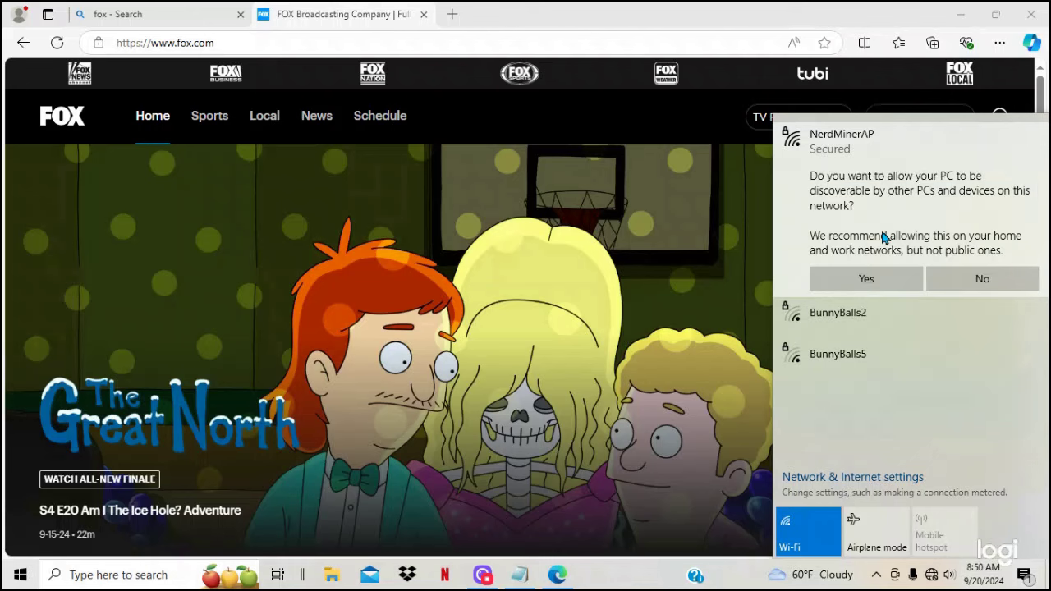
click(867, 278)
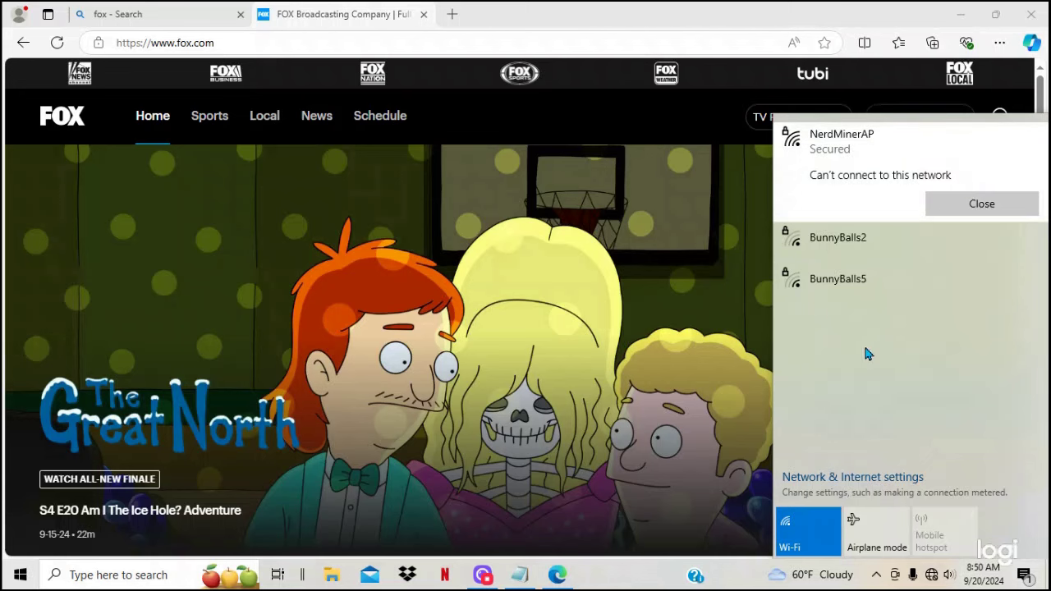
Step: Load the WiFiManager portal at 192.168.4.1 in Edge and open its Configure WiFi form
click(236, 43)
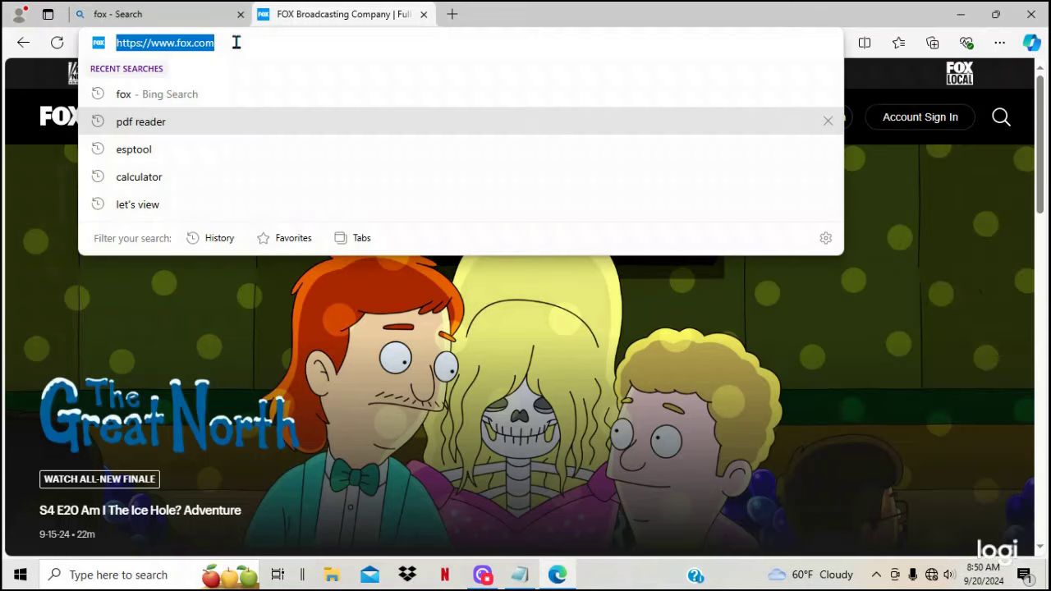
text(192)
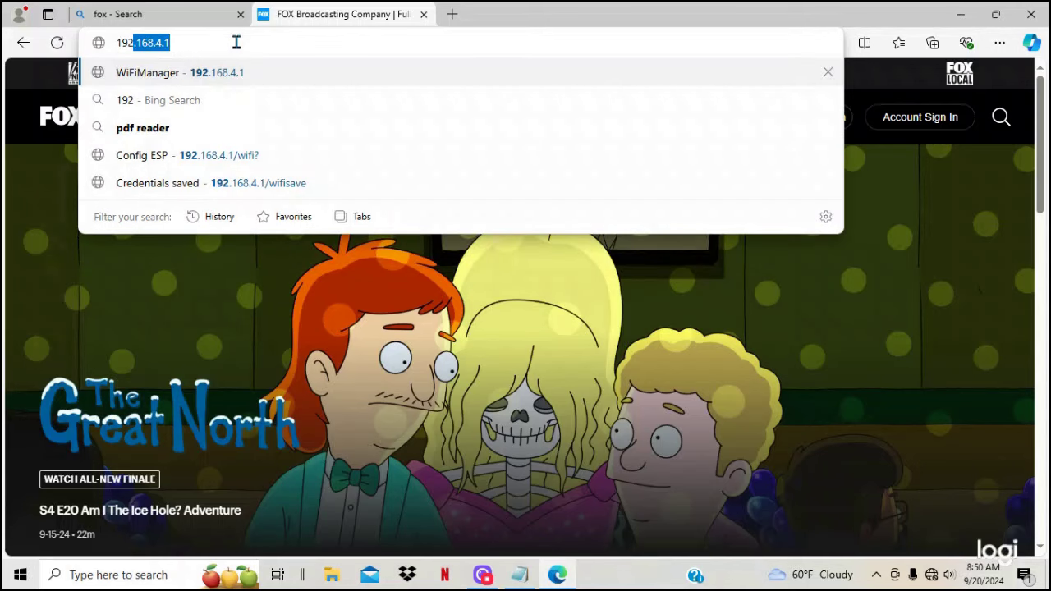
text(.168)
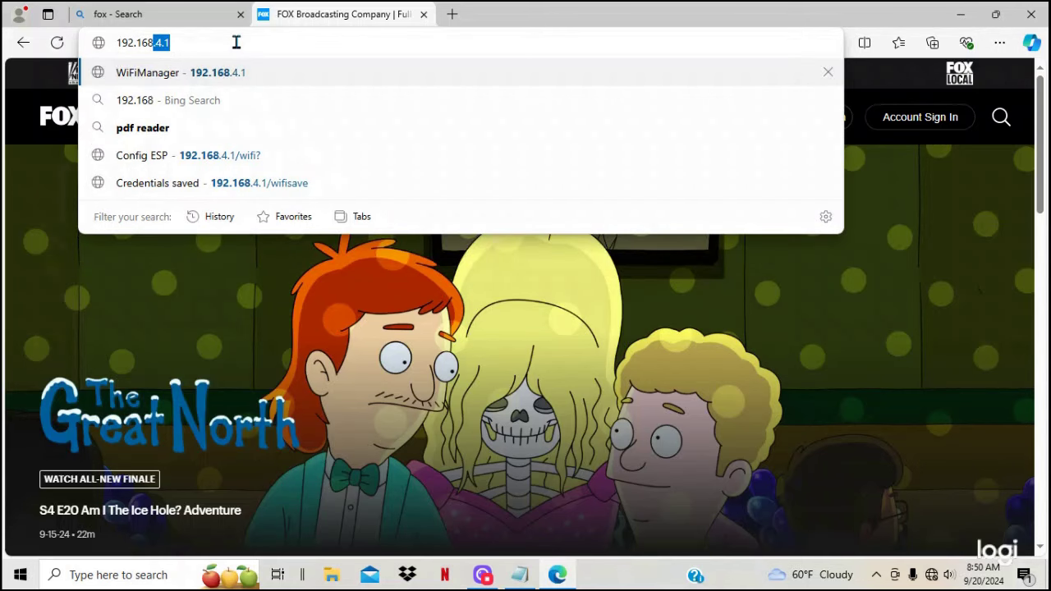
text(.4.1)
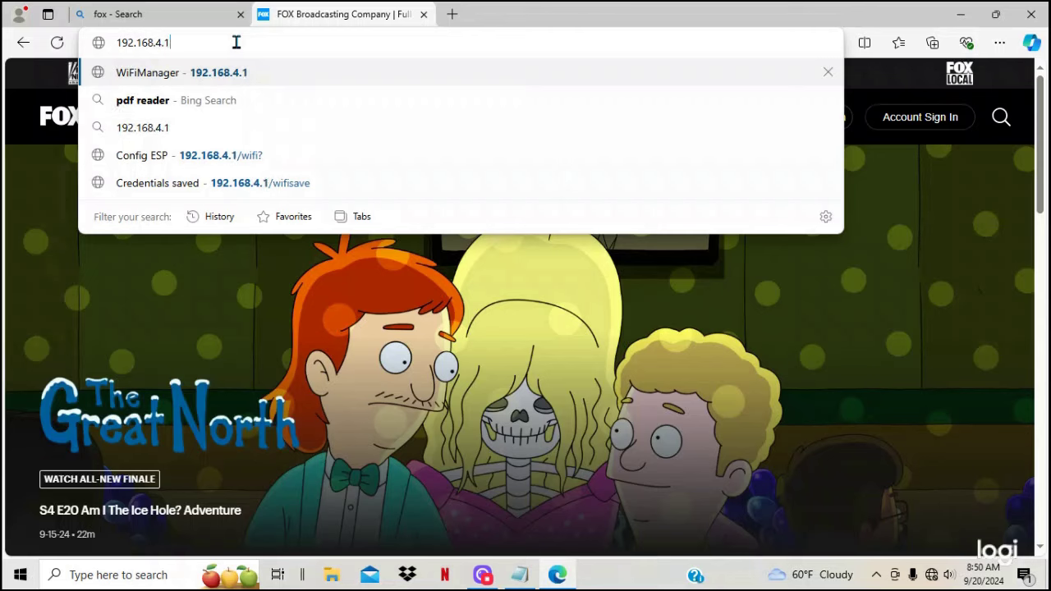
key(Return)
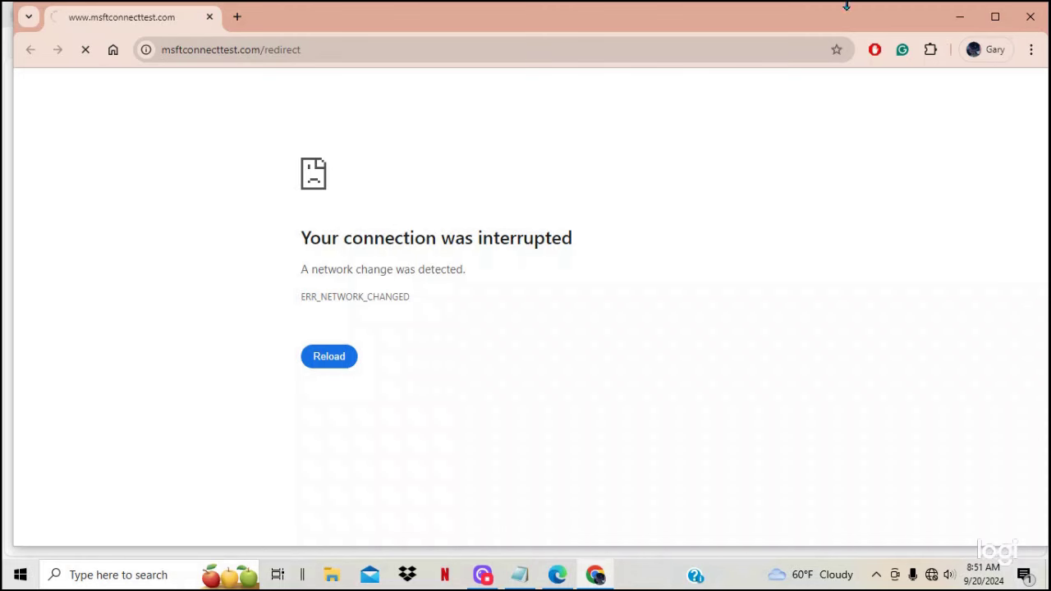
click(1030, 18)
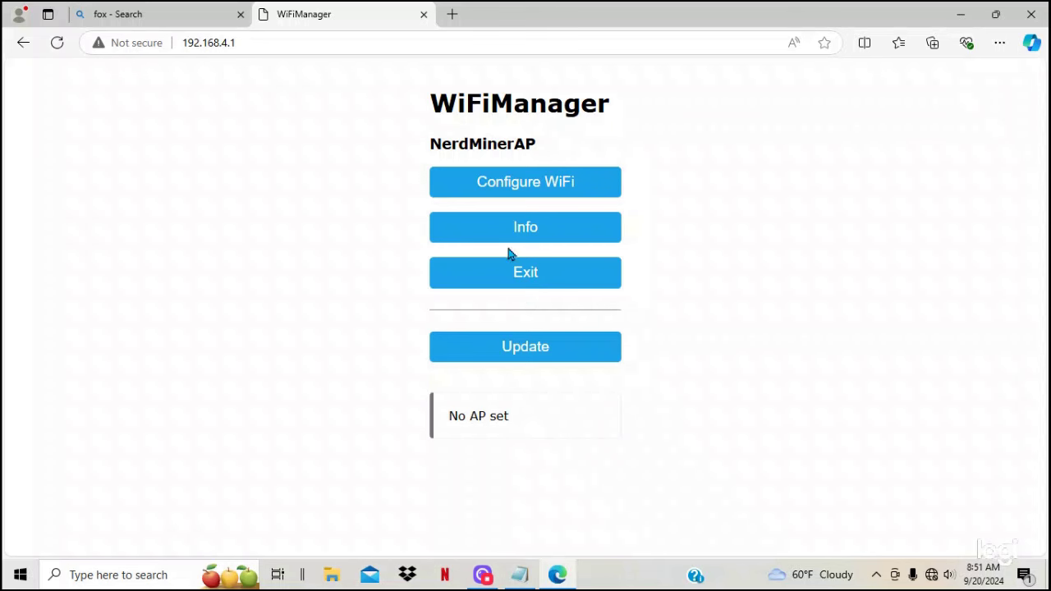
click(521, 183)
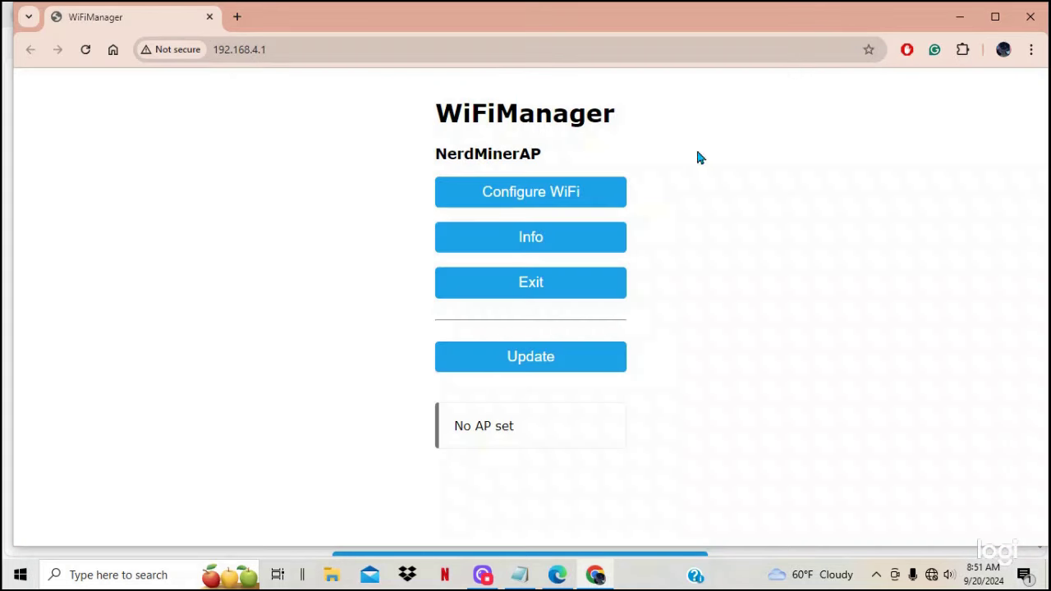
Step: Select BunnyBalls2 as the SSID and enter its Wi-Fi password
click(1026, 22)
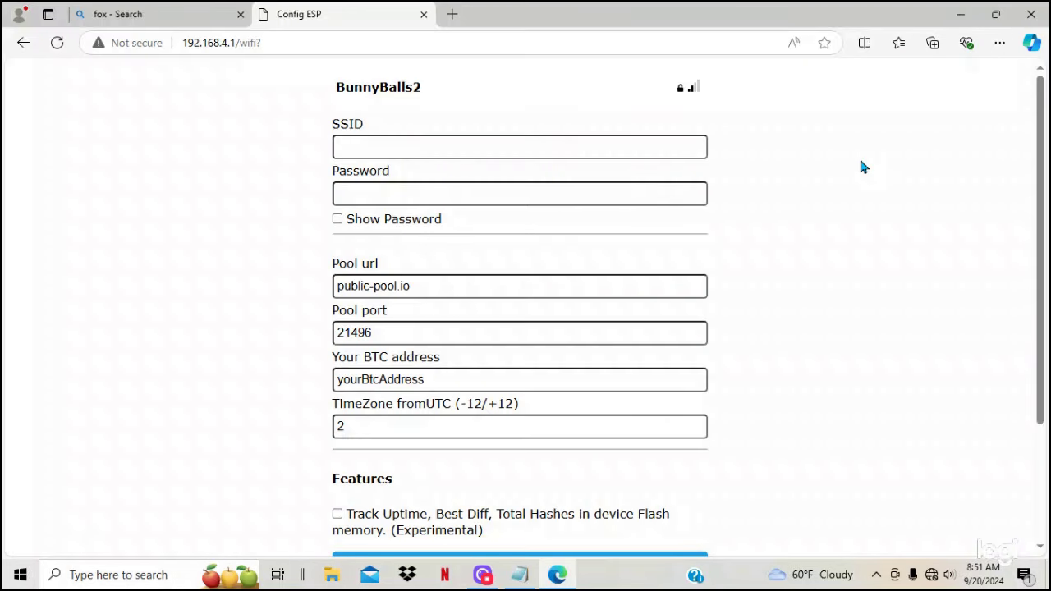
click(430, 146)
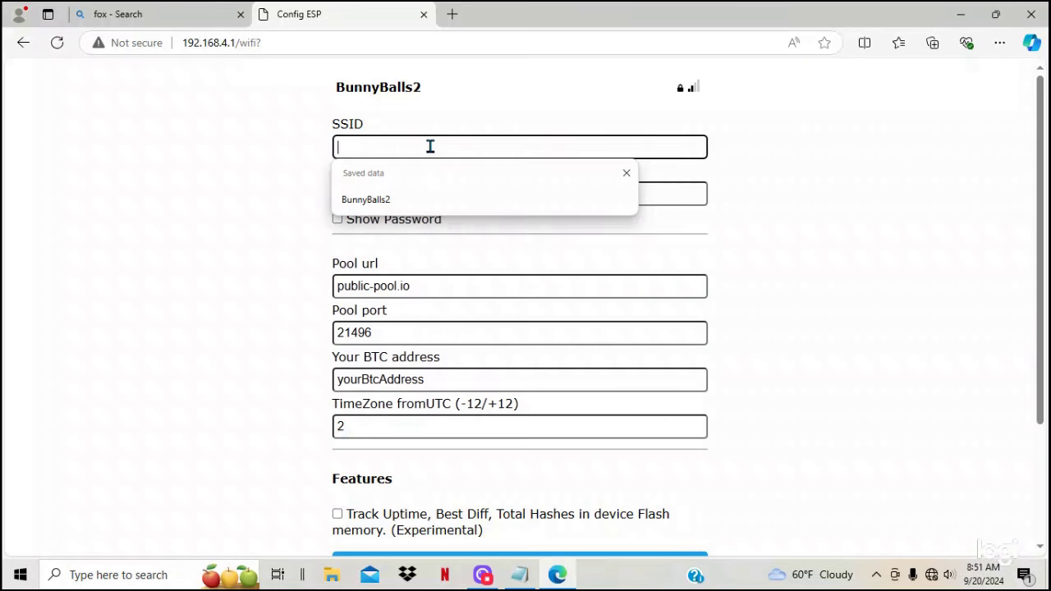
click(365, 200)
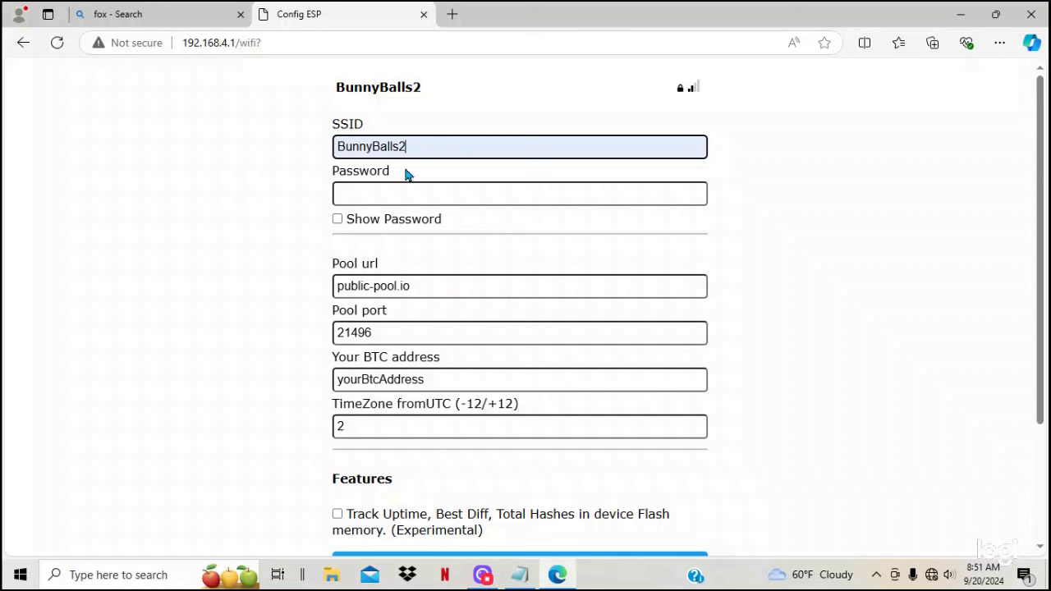
click(364, 195)
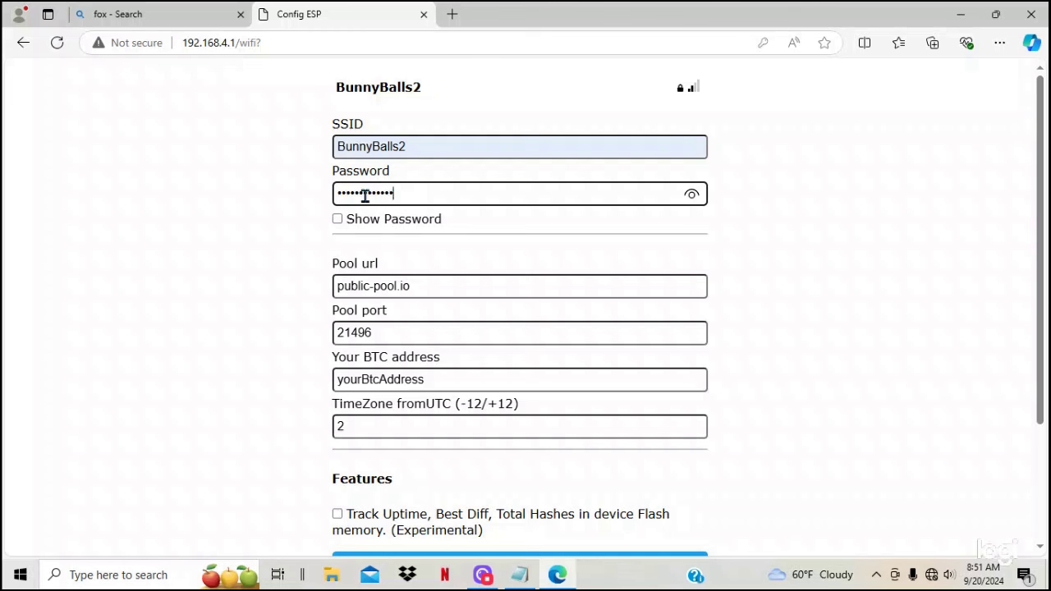
Step: Paste the BTC address copied from Notepad into the form and save the settings
click(434, 382)
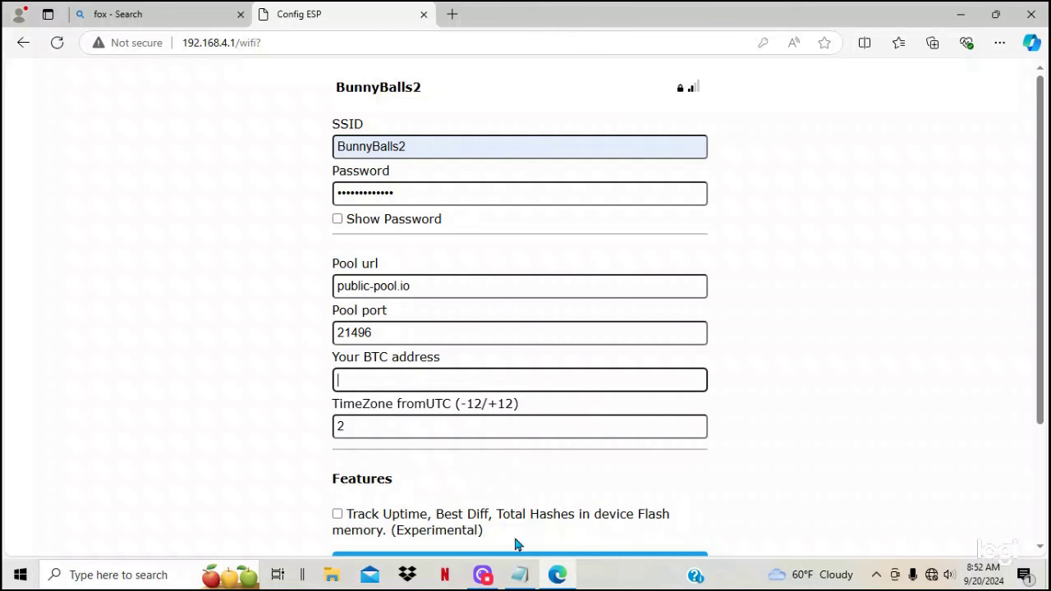
click(520, 574)
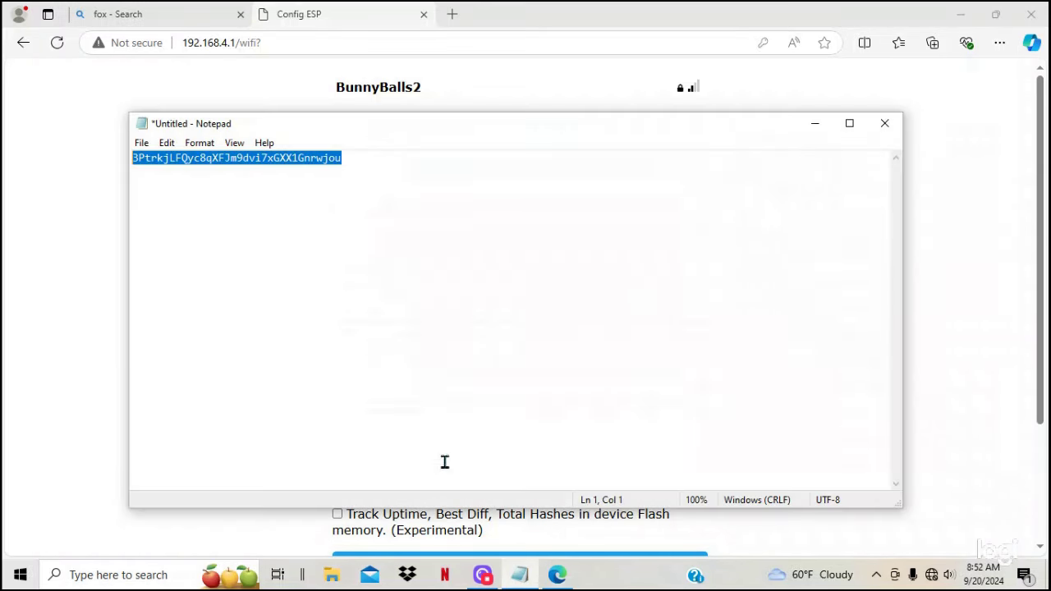
right_click(197, 159)
click(232, 208)
click(813, 125)
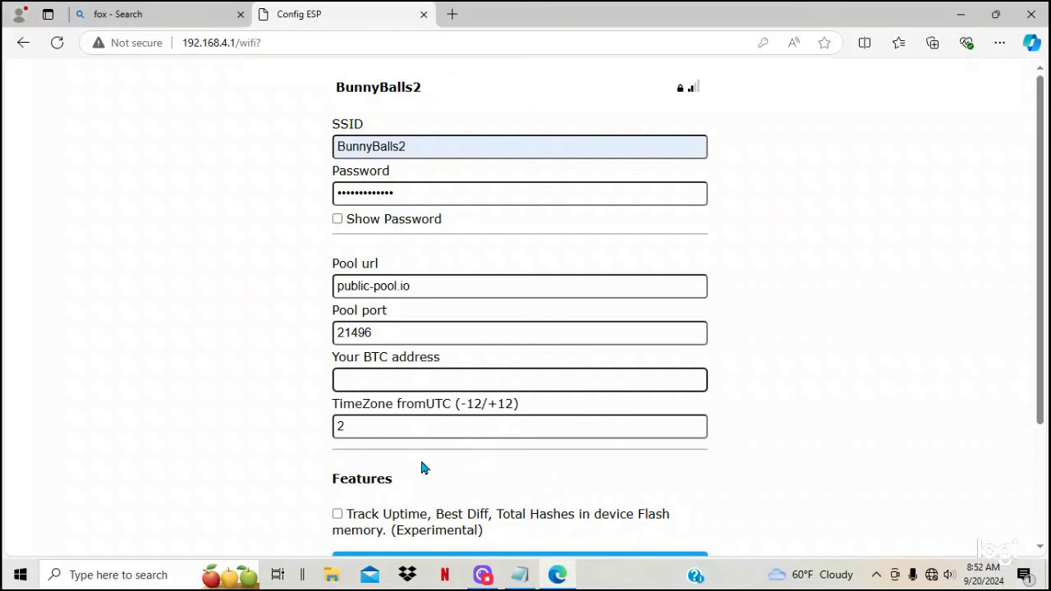
click(386, 379)
right_click(388, 380)
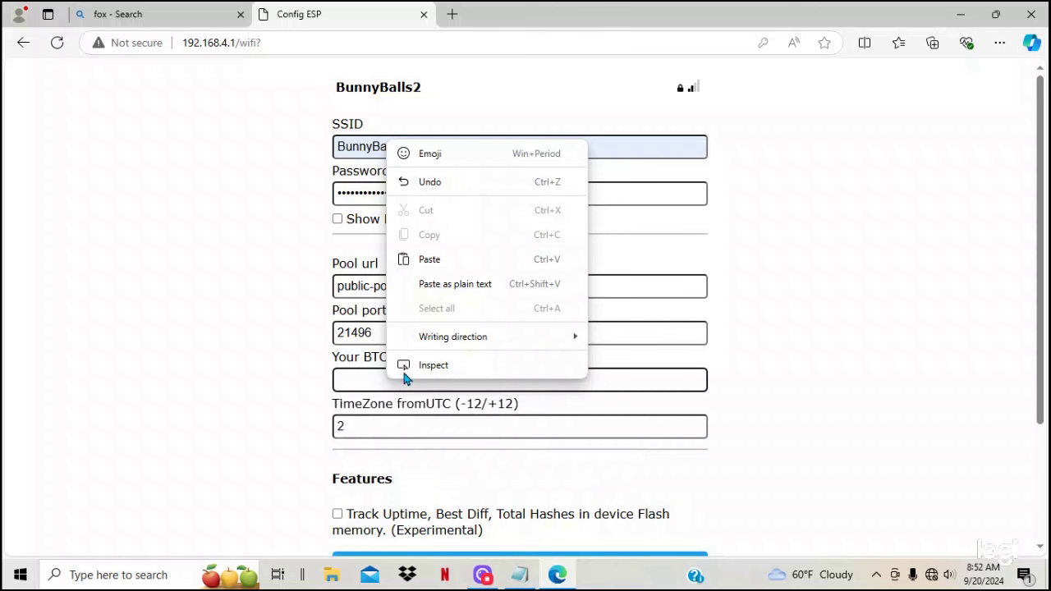
click(430, 260)
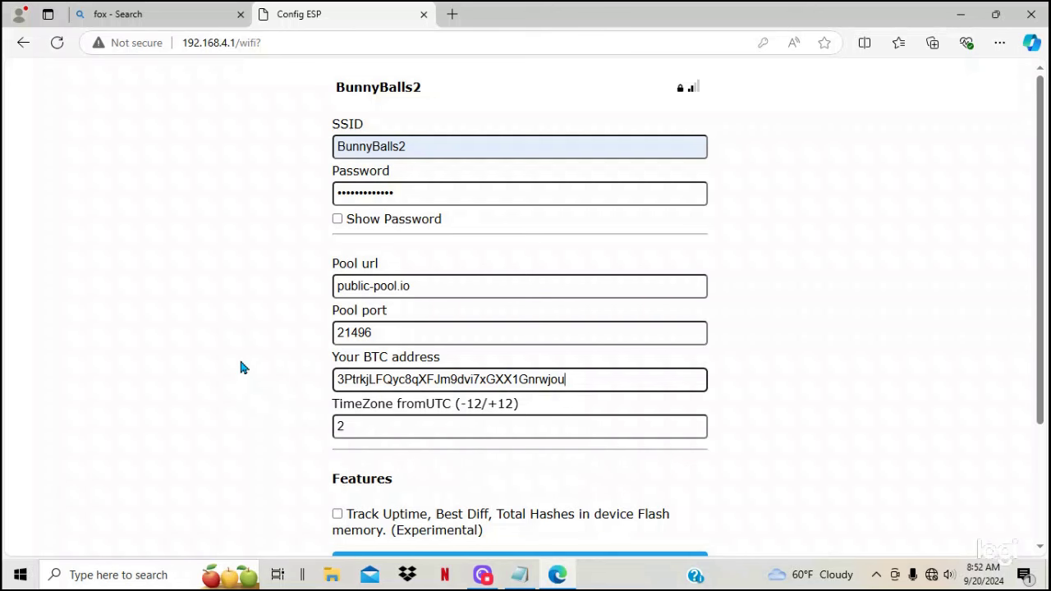
scroll(241, 366, down, 2)
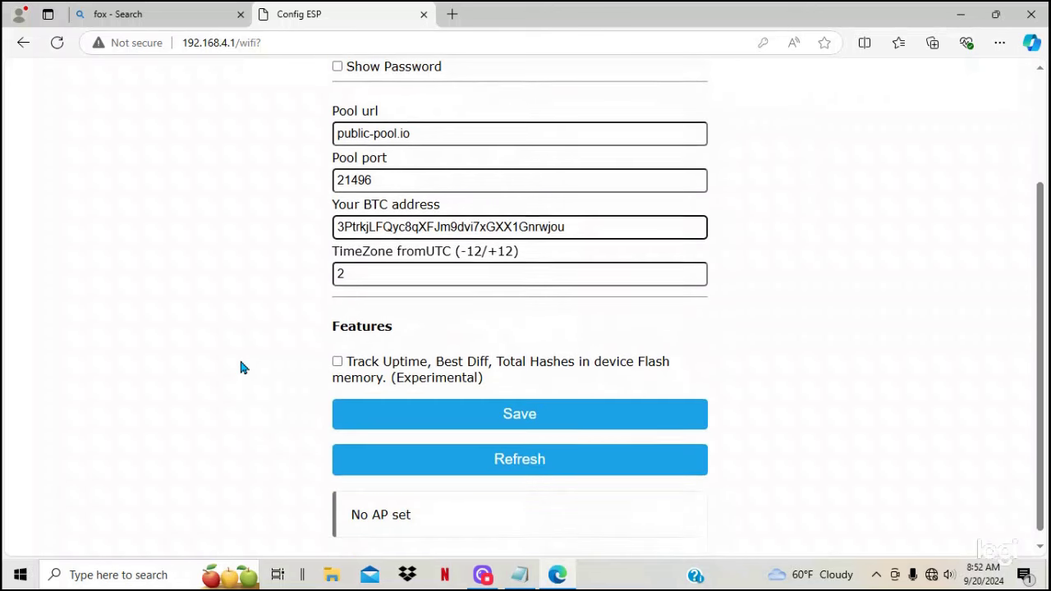
click(467, 419)
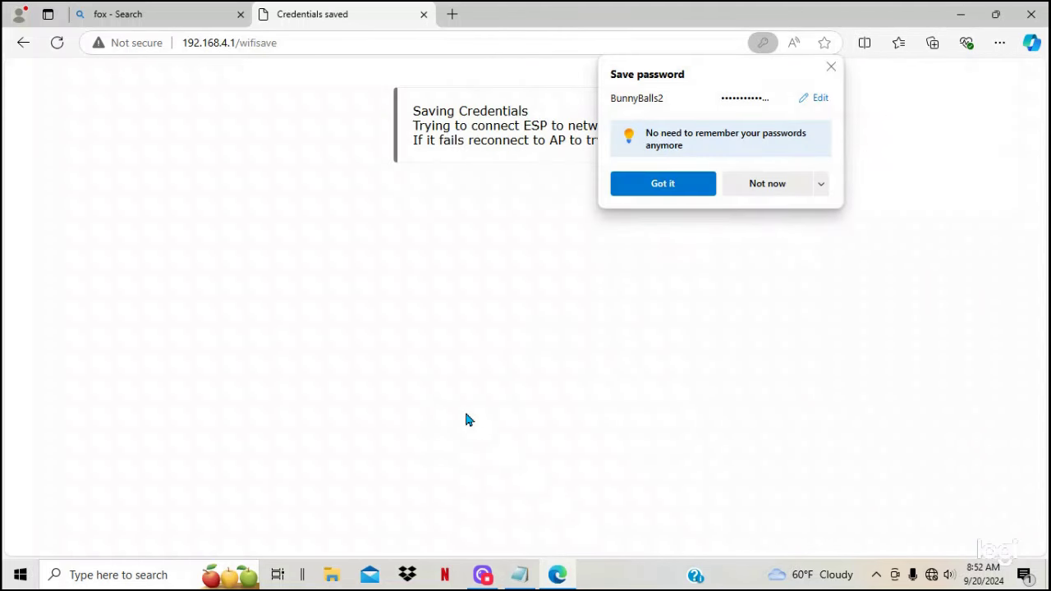
Step: Decline Edge's save-password prompt and switch to the Chrome window with public-pool.io search results
click(779, 187)
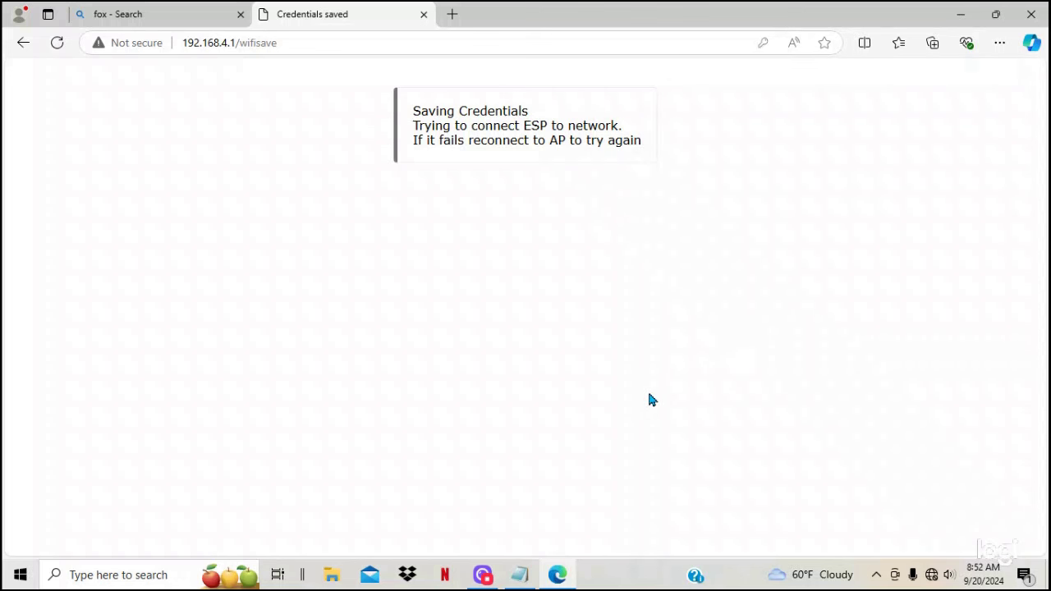
click(484, 573)
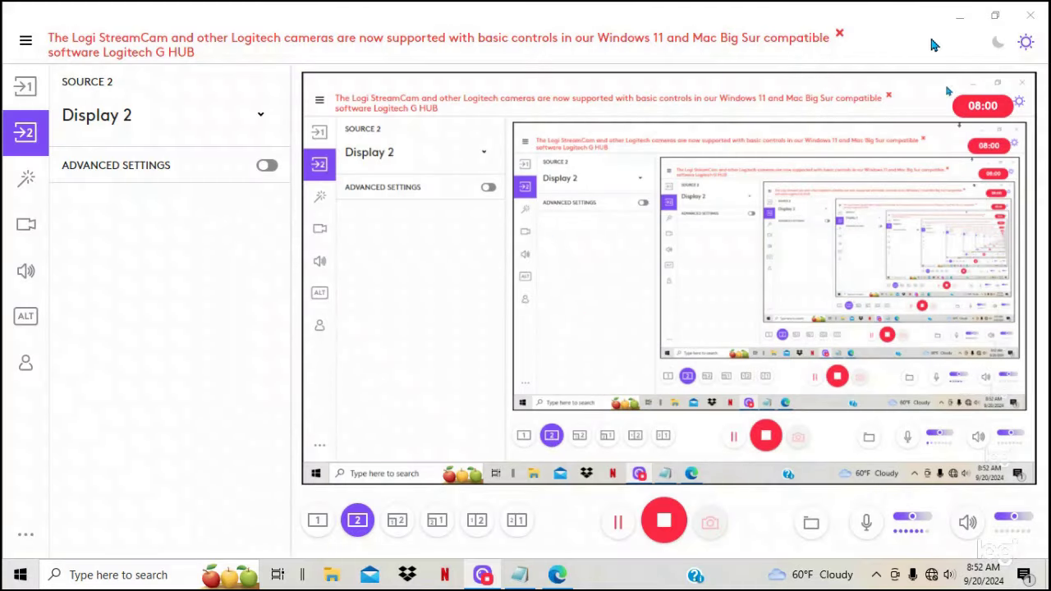
click(962, 18)
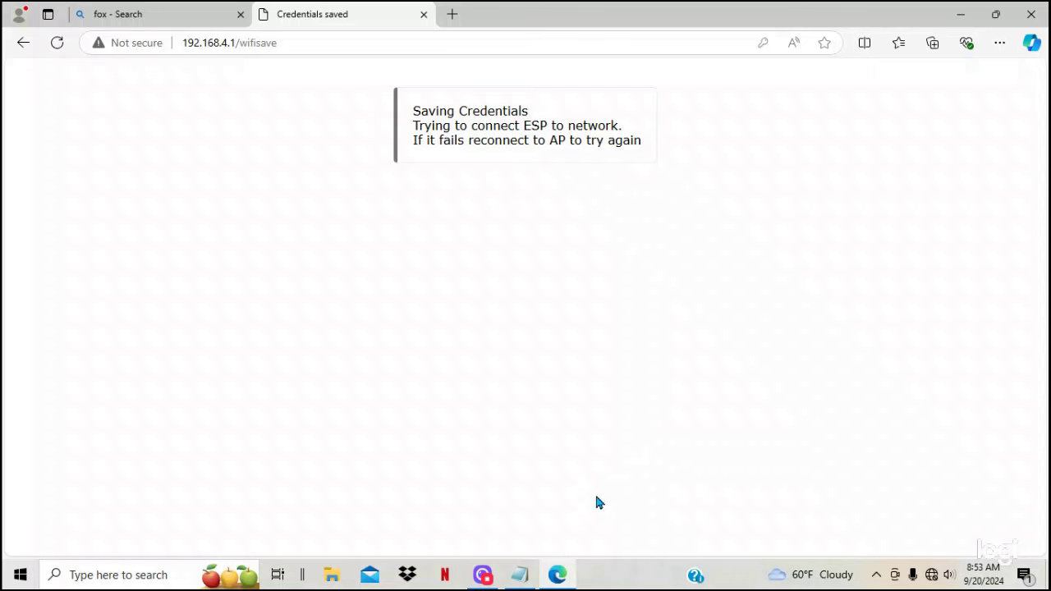
click(483, 577)
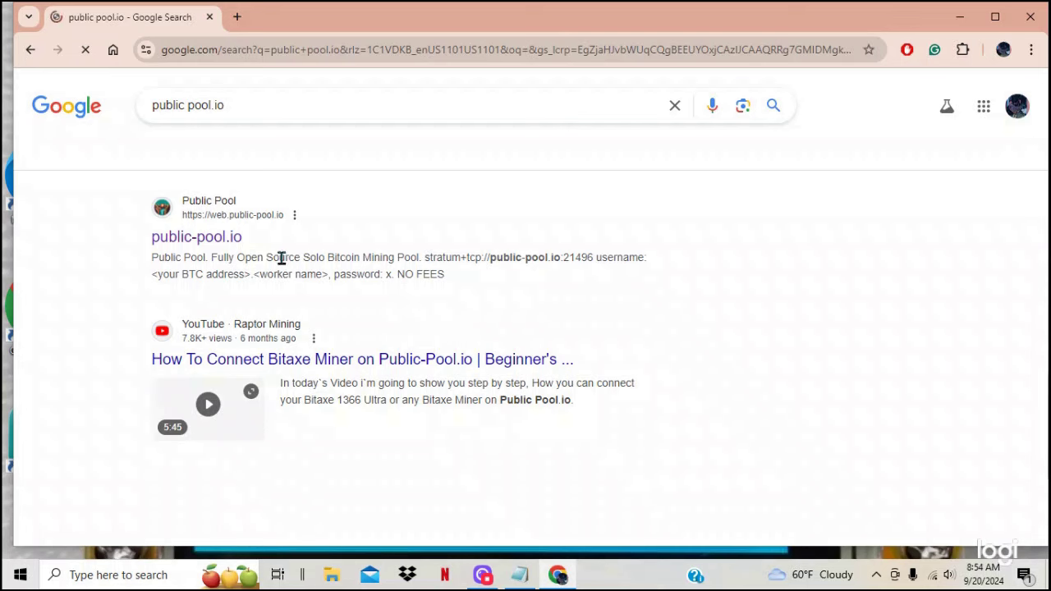
Step: Open public-pool.io and look up the worker dashboard for the saved BTC address
click(207, 239)
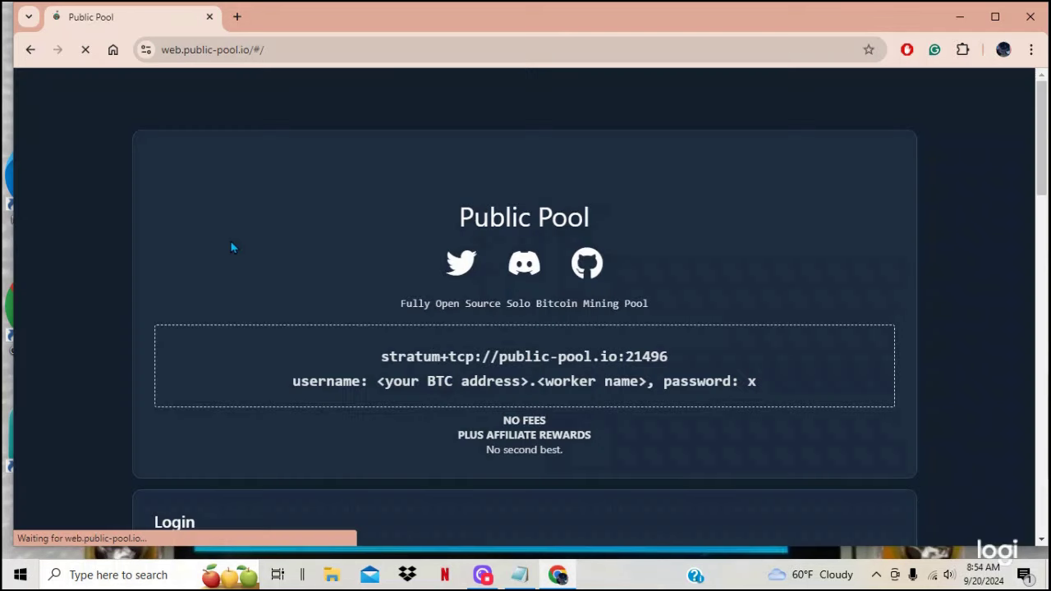
scroll(535, 252, down, 4)
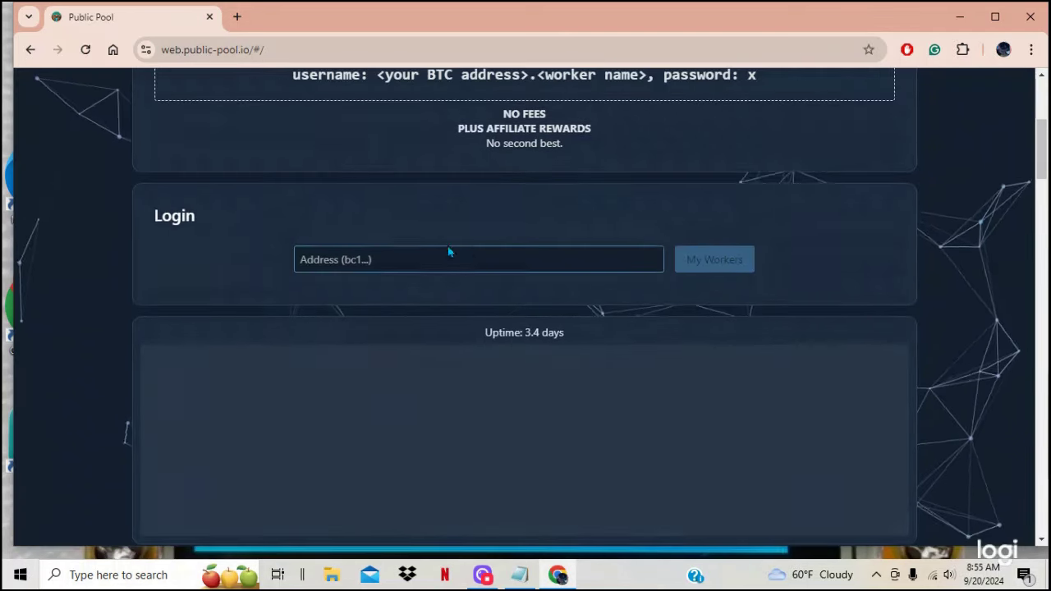
click(449, 255)
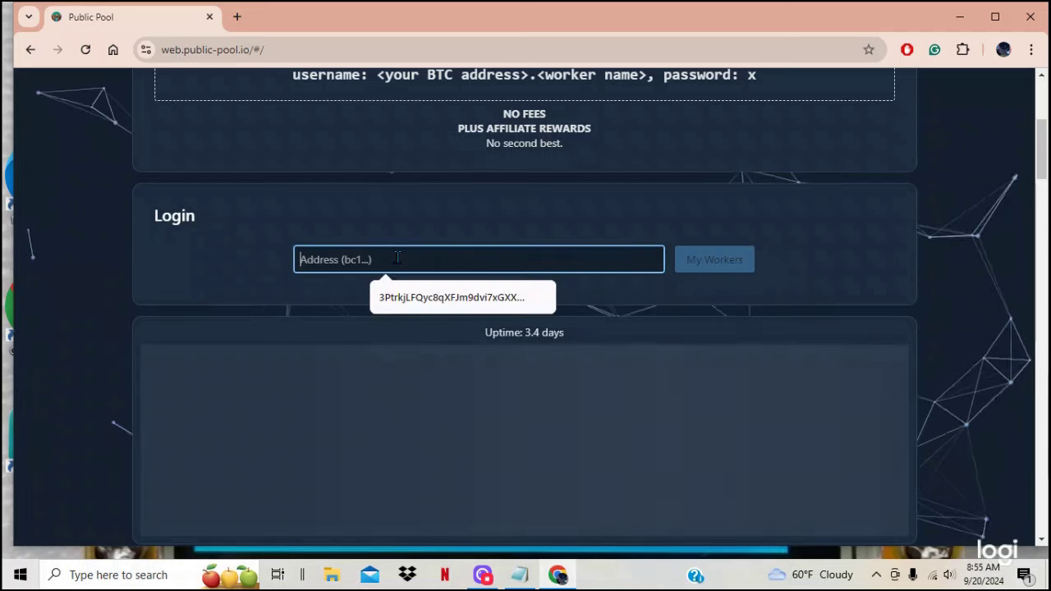
click(413, 297)
click(714, 259)
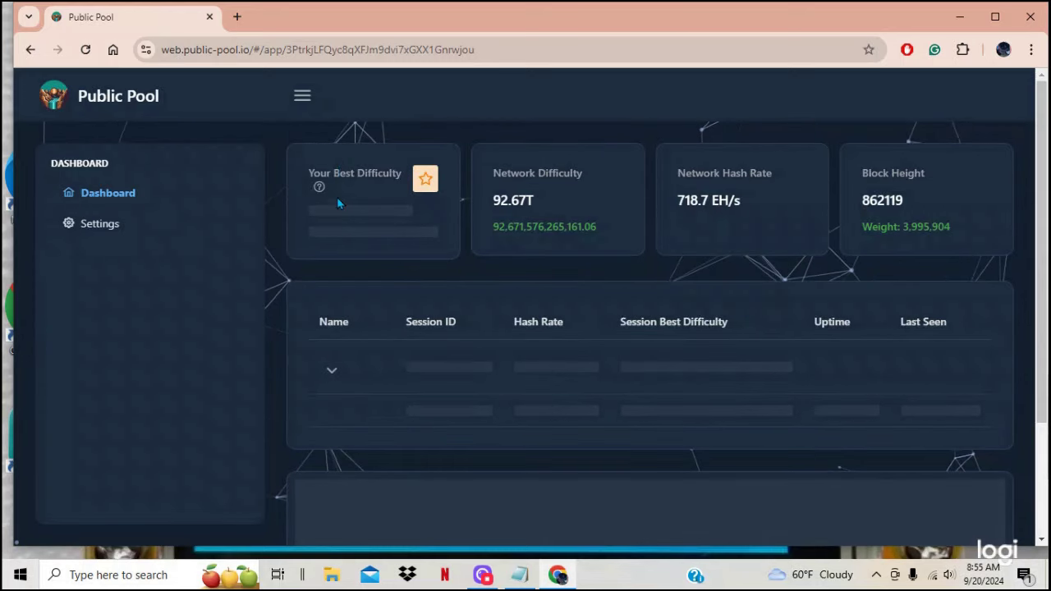
Step: Scroll through the dashboard showing 62.9 KH/s hash rate and 9.63 best difficulty
scroll(444, 336, down, 1)
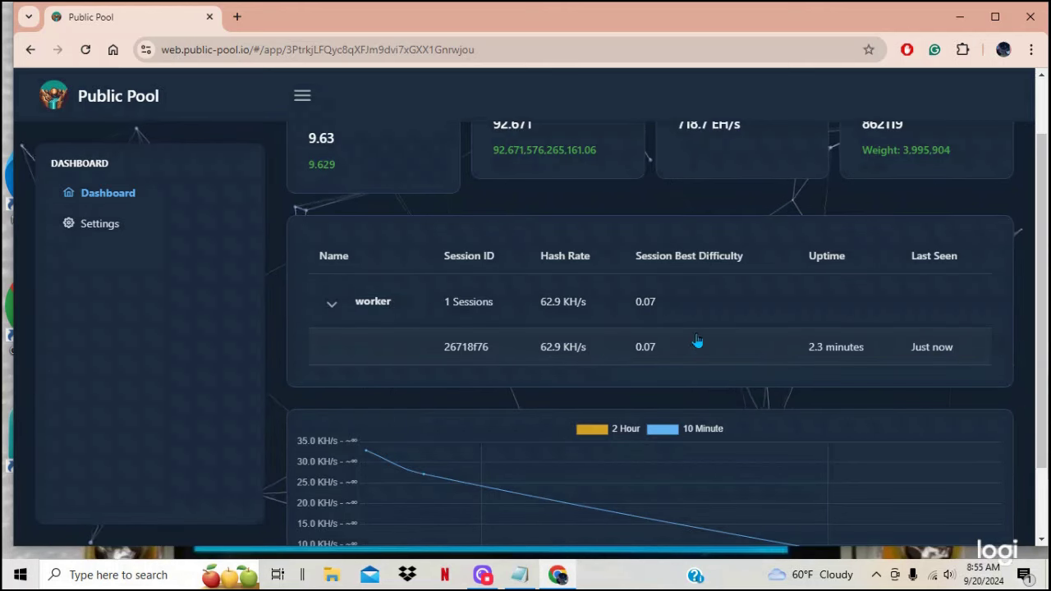
scroll(703, 340, down, 1)
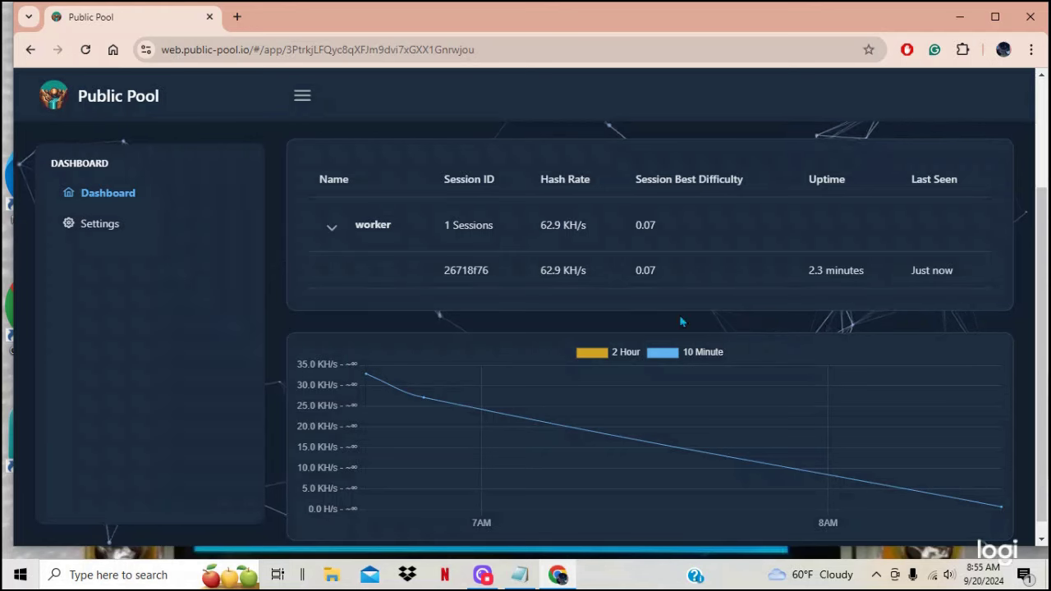
scroll(687, 260, up, 1)
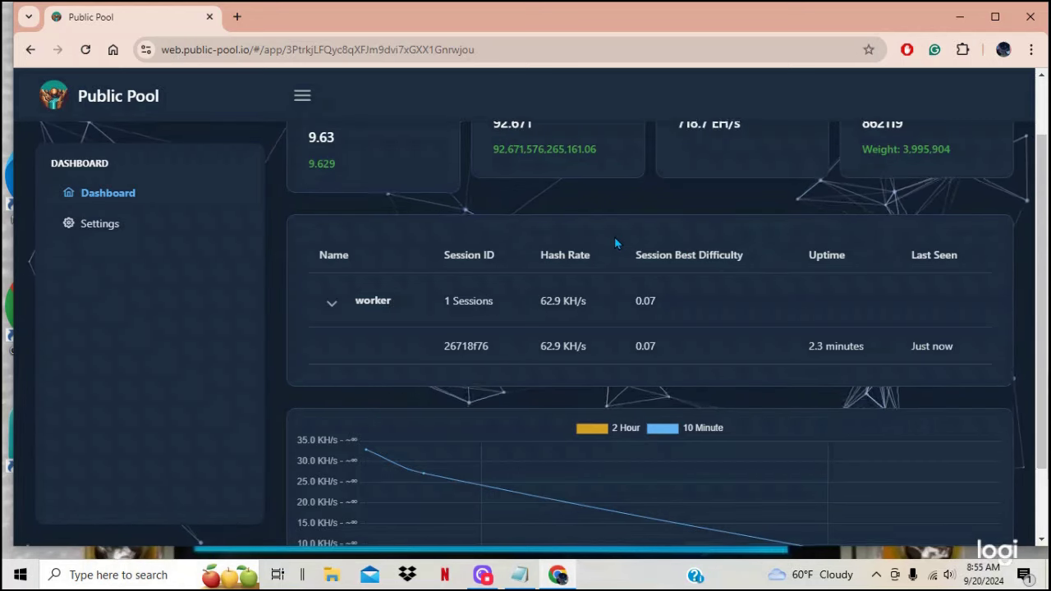
scroll(616, 242, down, 1)
scroll(615, 242, up, 2)
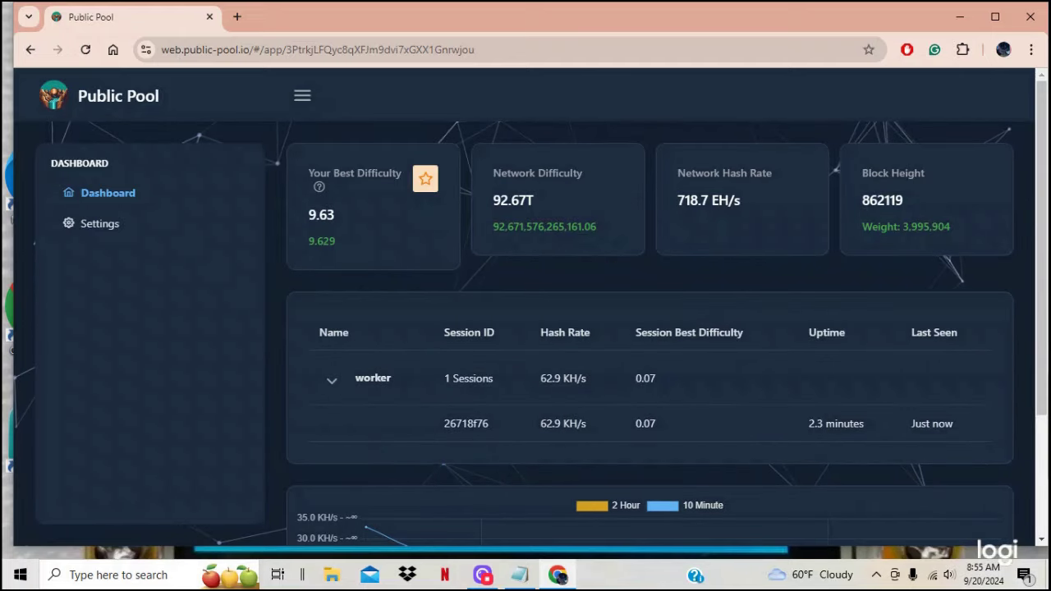
click(483, 578)
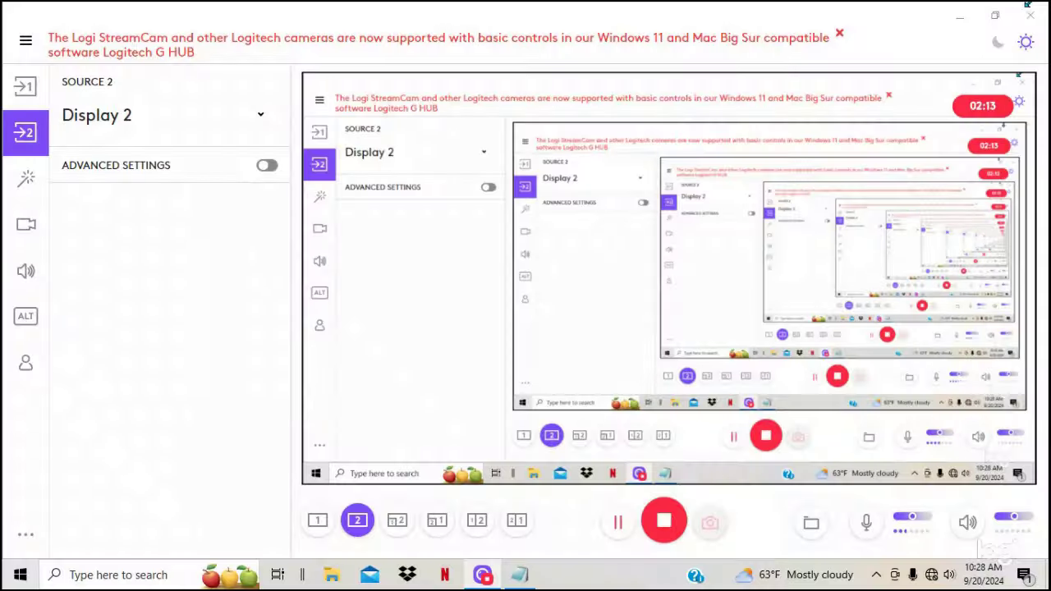
Step: Forget the saved NerdMinerAP network in the Wi-Fi list and select it again
click(952, 18)
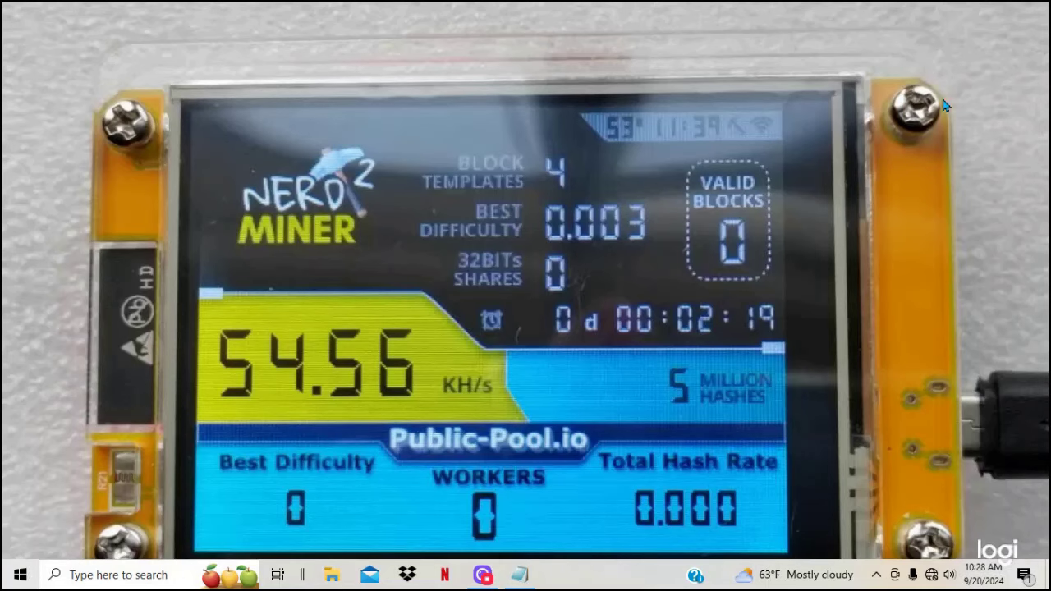
click(931, 577)
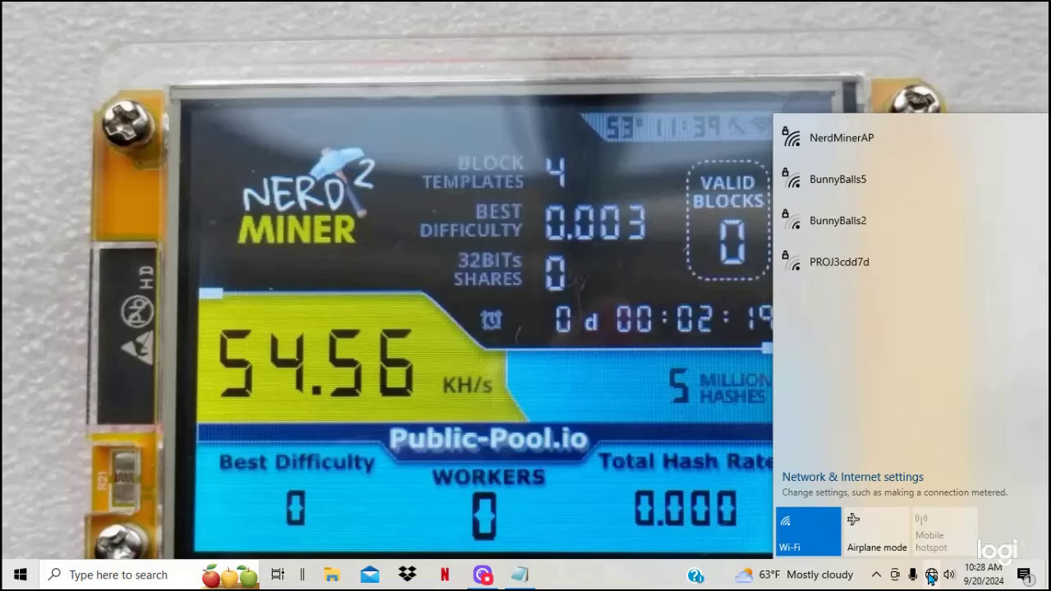
click(873, 182)
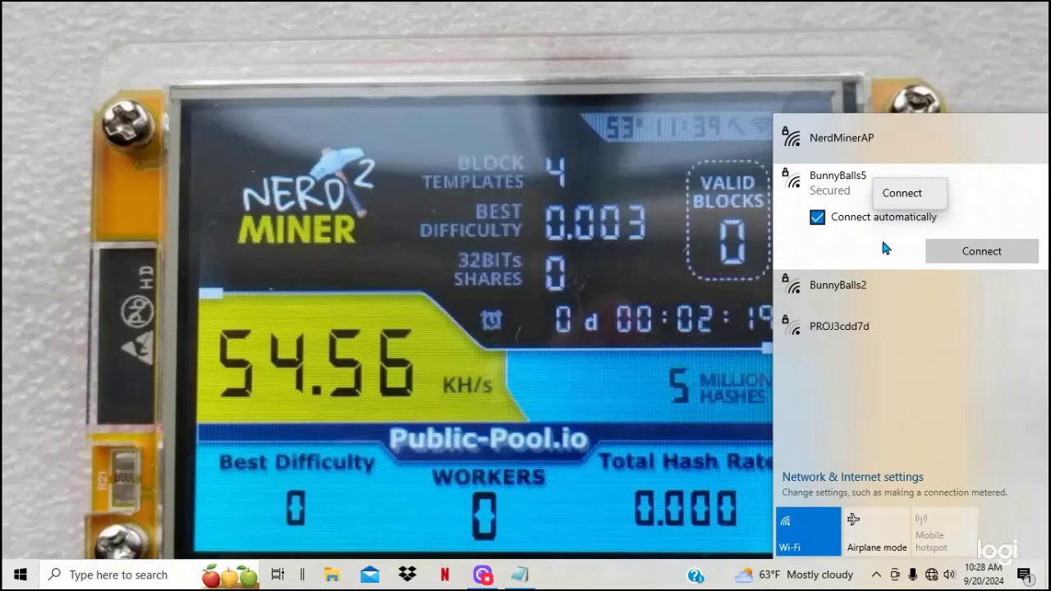
click(874, 285)
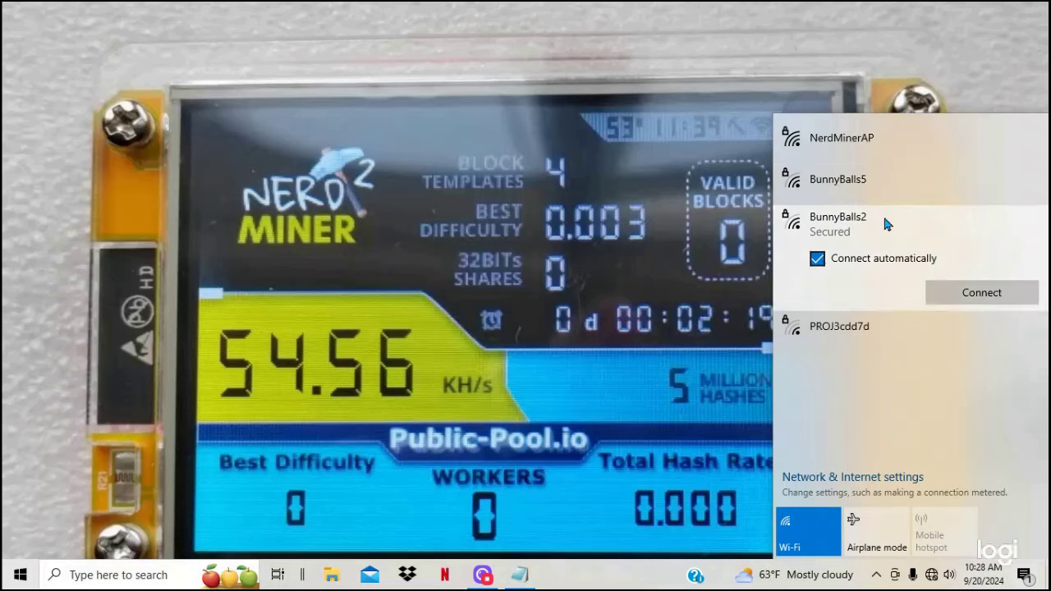
right_click(873, 135)
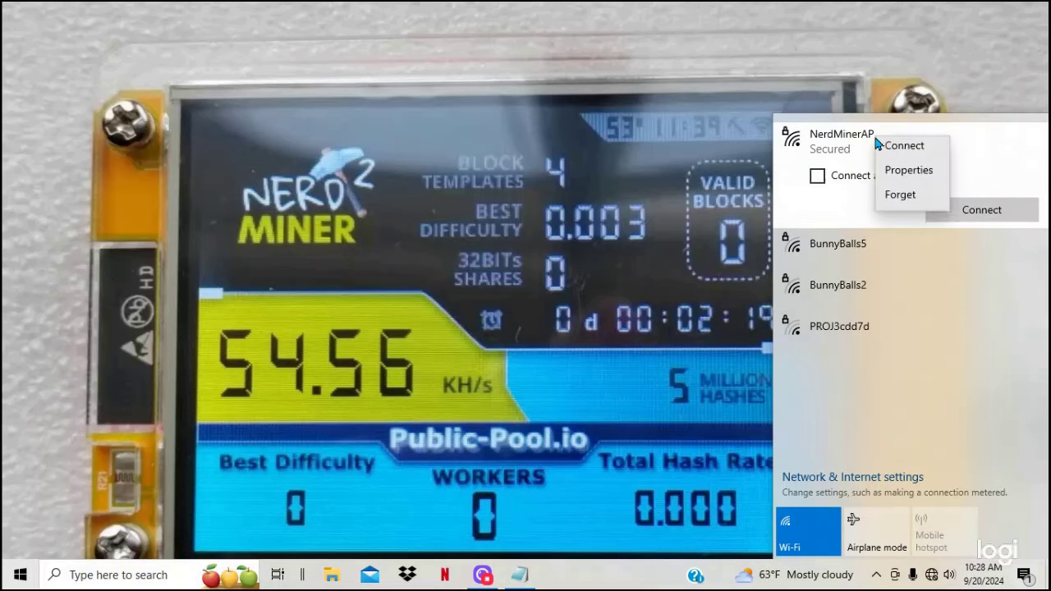
click(901, 204)
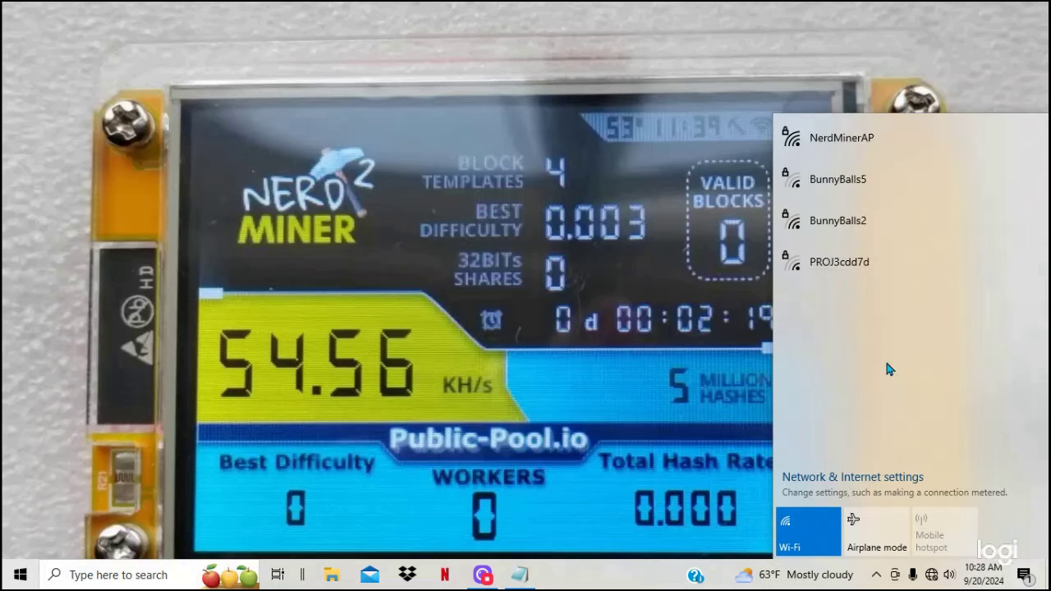
click(870, 141)
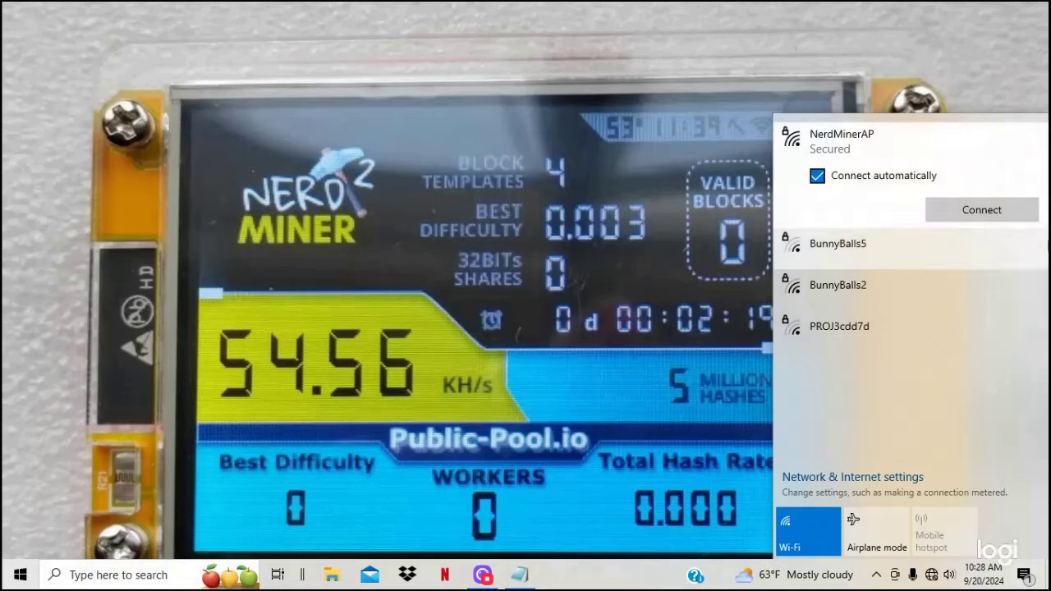
Step: Connect to NerdMinerAP by entering its security key, then allow network discovery
click(979, 211)
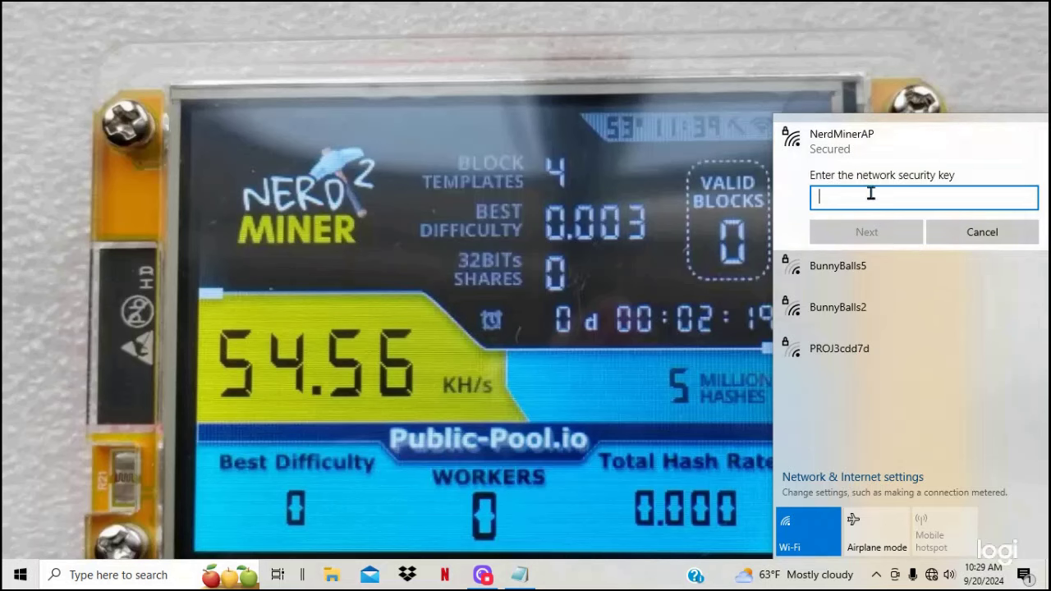
text(*)
key(Return)
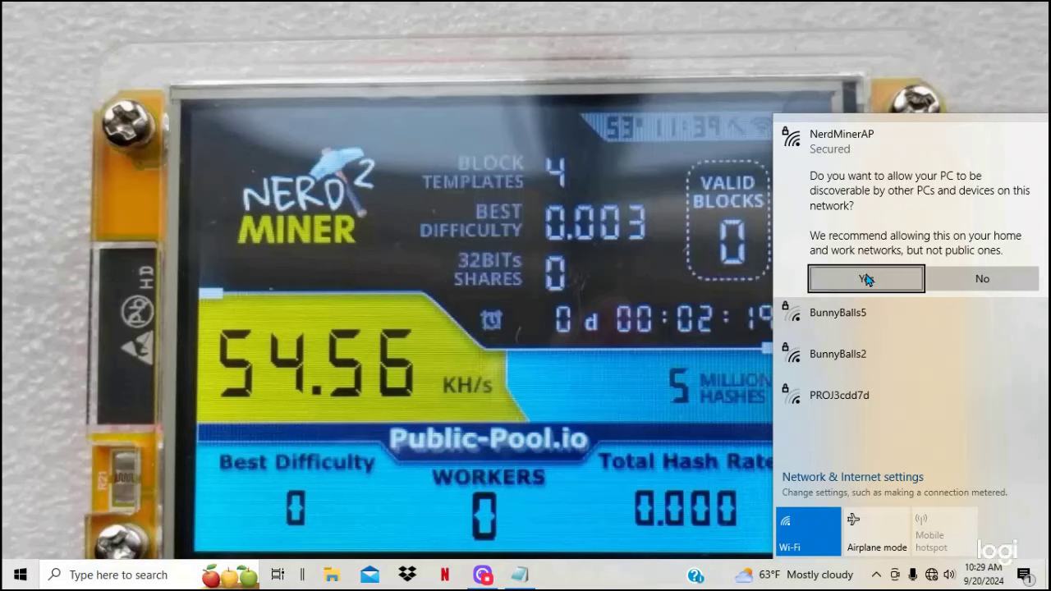
click(867, 279)
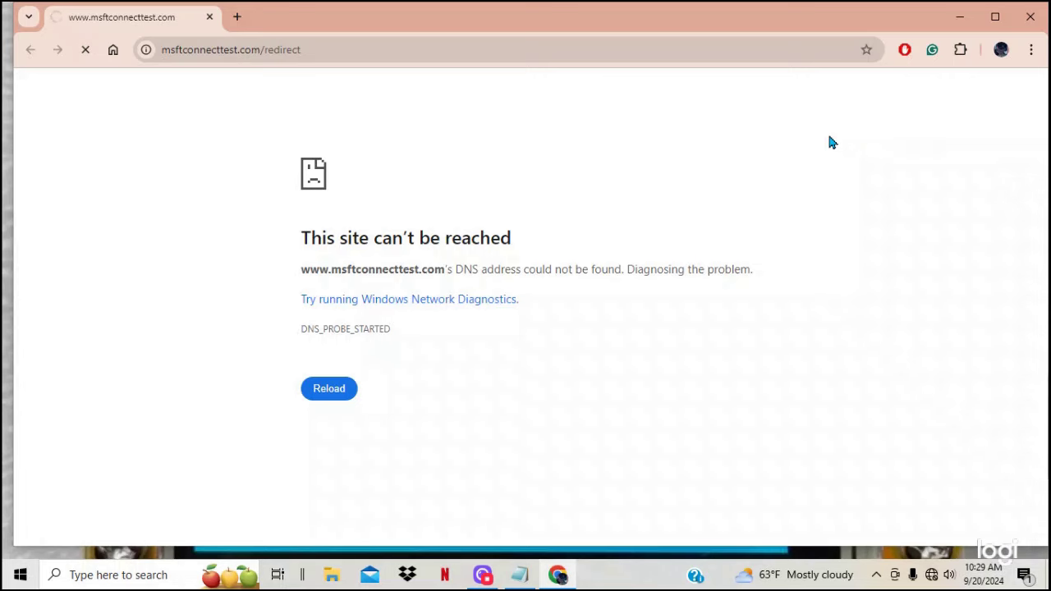
Step: Close the Chrome window showing the msftconnecttest 'This site can't be reached' error
click(1030, 18)
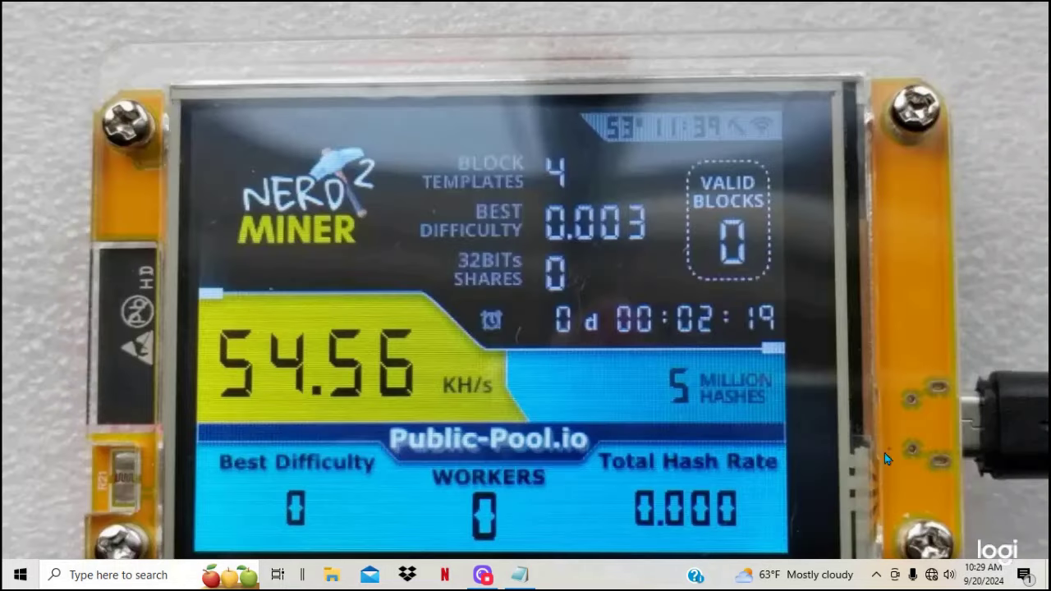
Step: Forget the NerdMinerAP network again from the Wi-Fi list
click(932, 576)
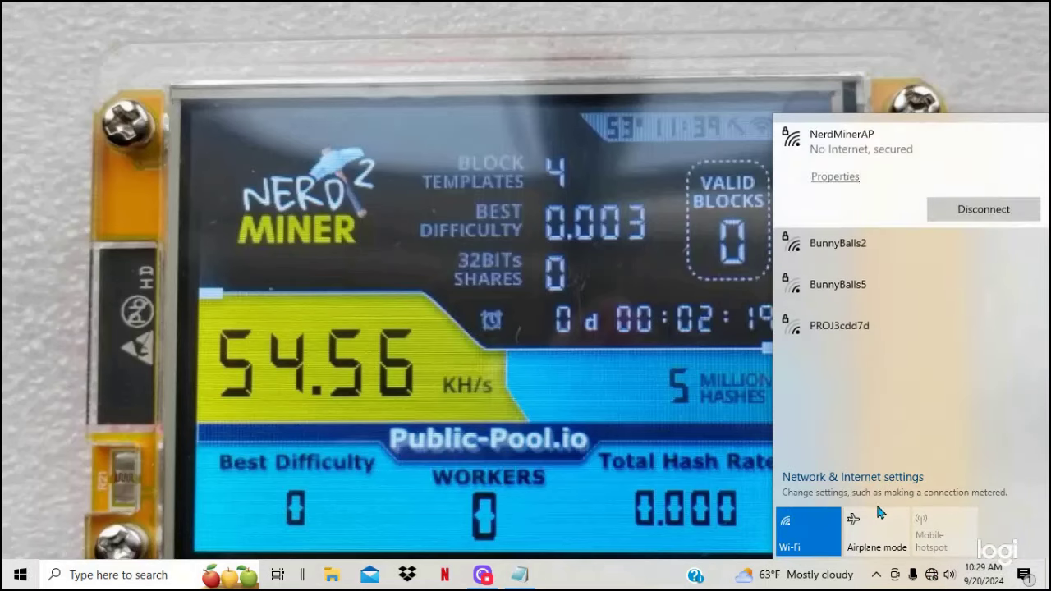
key(Return)
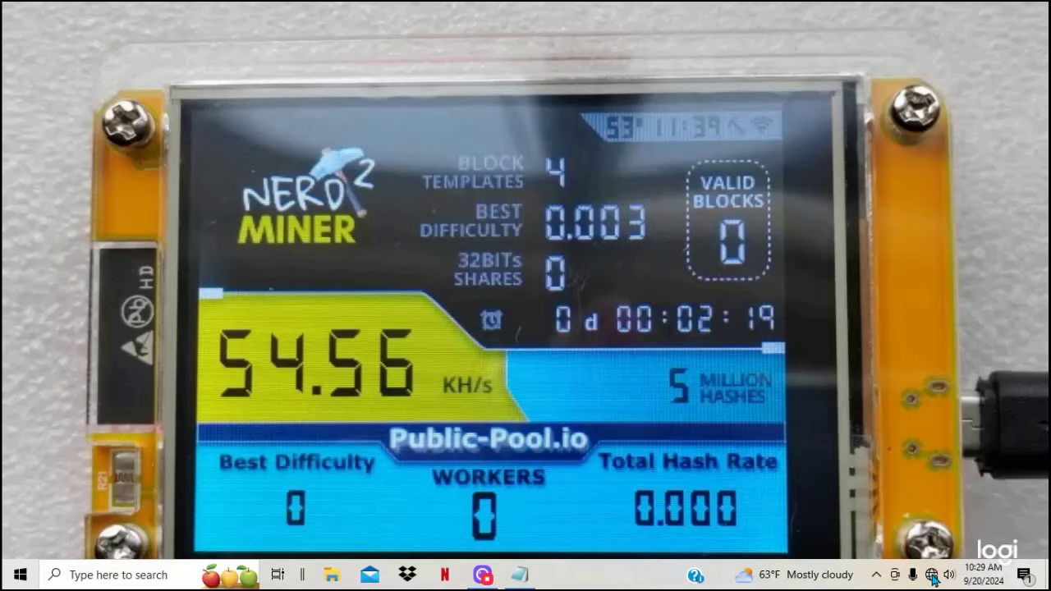
click(933, 576)
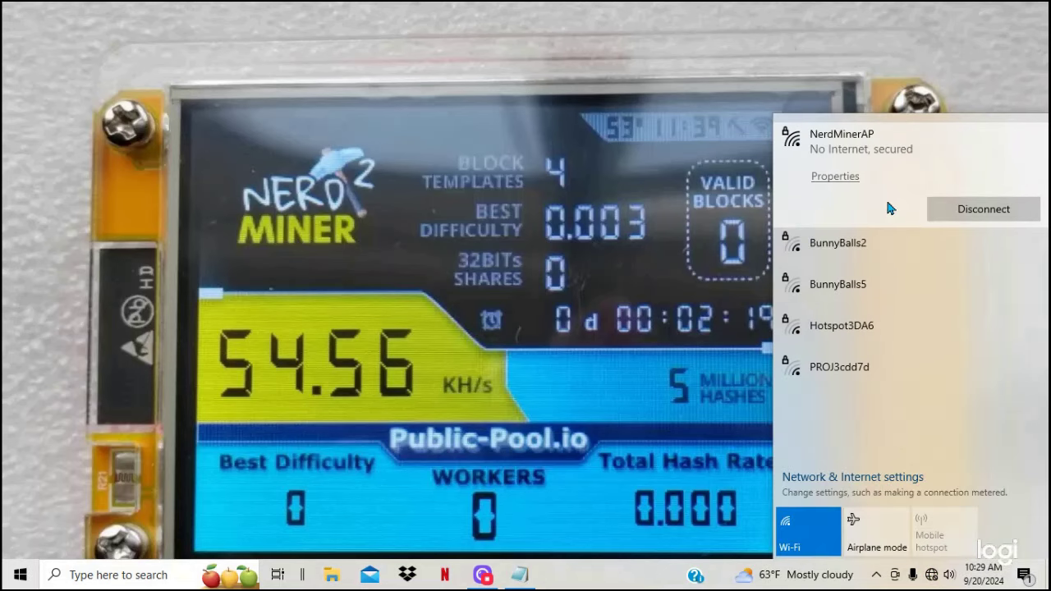
right_click(868, 157)
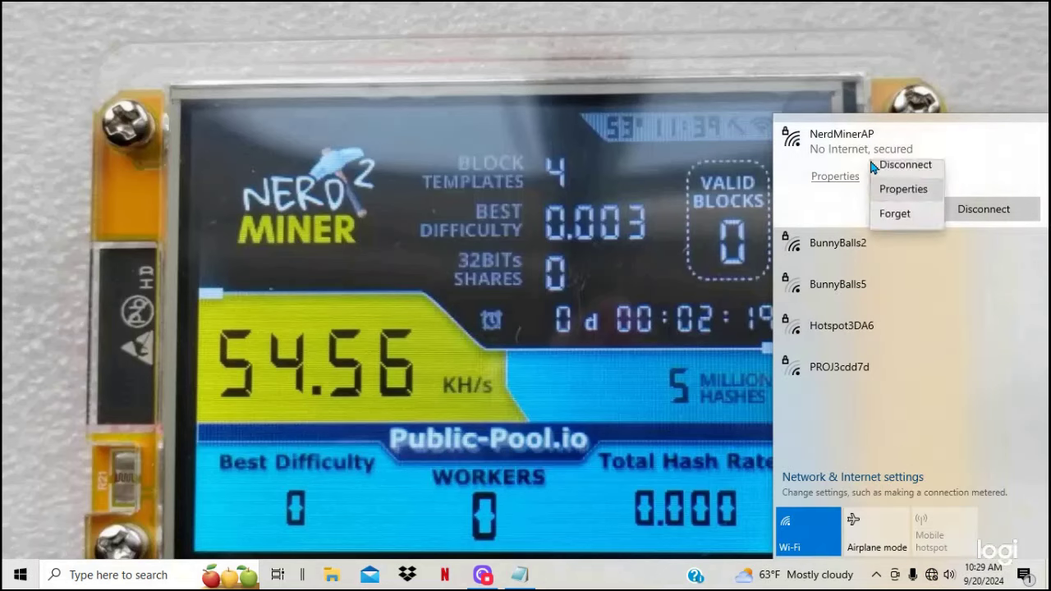
click(895, 226)
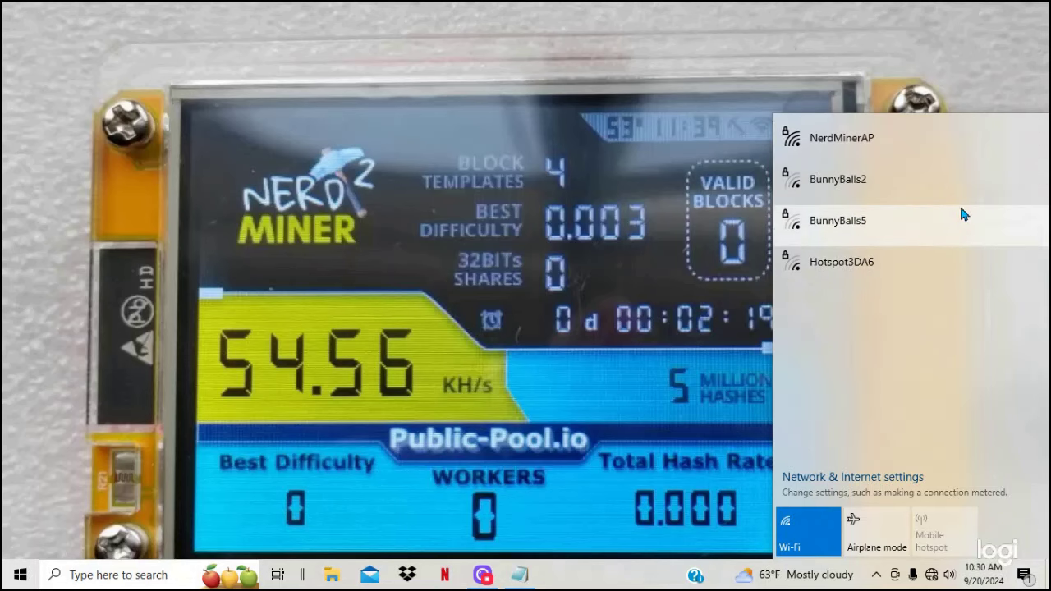
Step: Start reconnecting to NerdMinerAP, then bring Logi Capture to the front
click(904, 142)
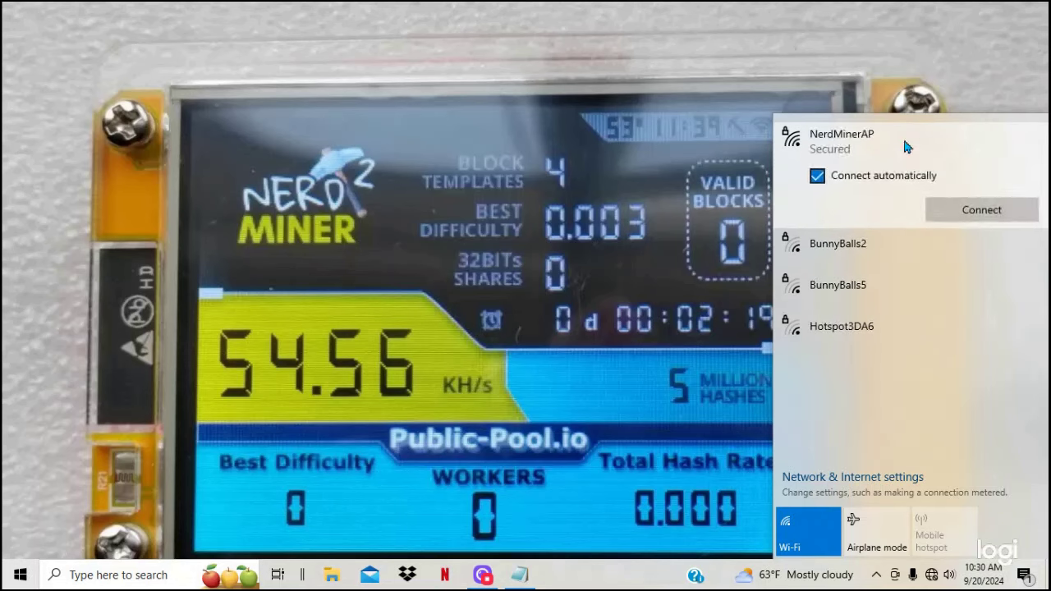
click(944, 215)
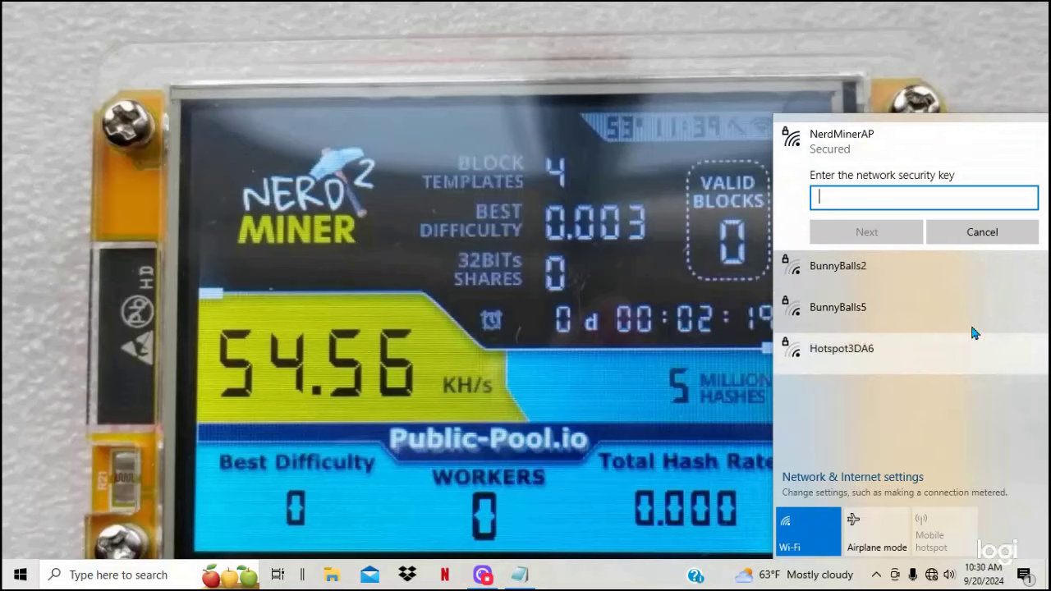
click(482, 575)
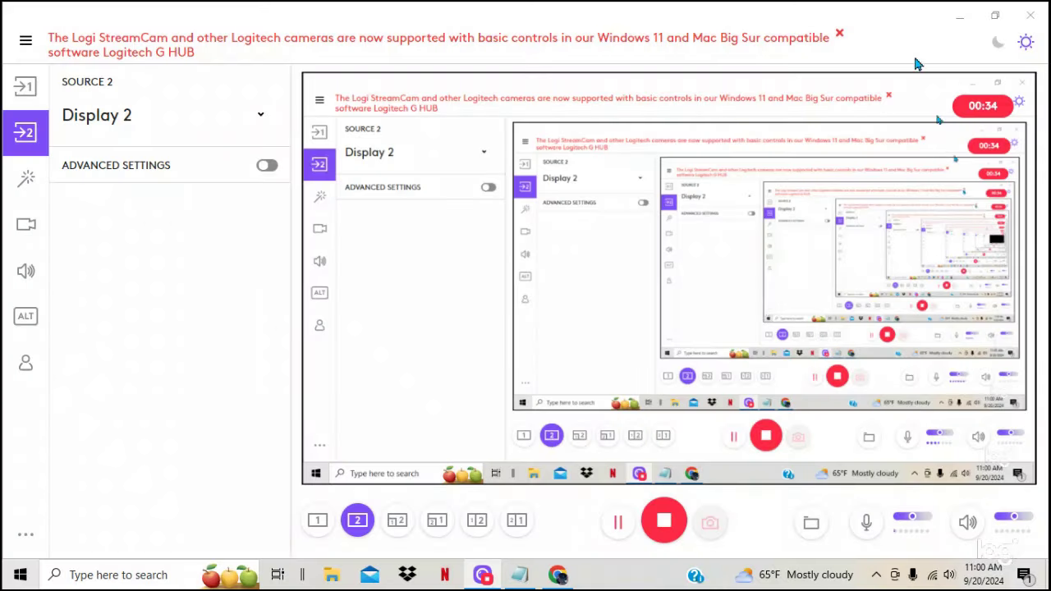
Step: Forget both saved Wi-Fi networks, BunnyBalls2 and NerdMinerAP, from the Windows network list
click(956, 18)
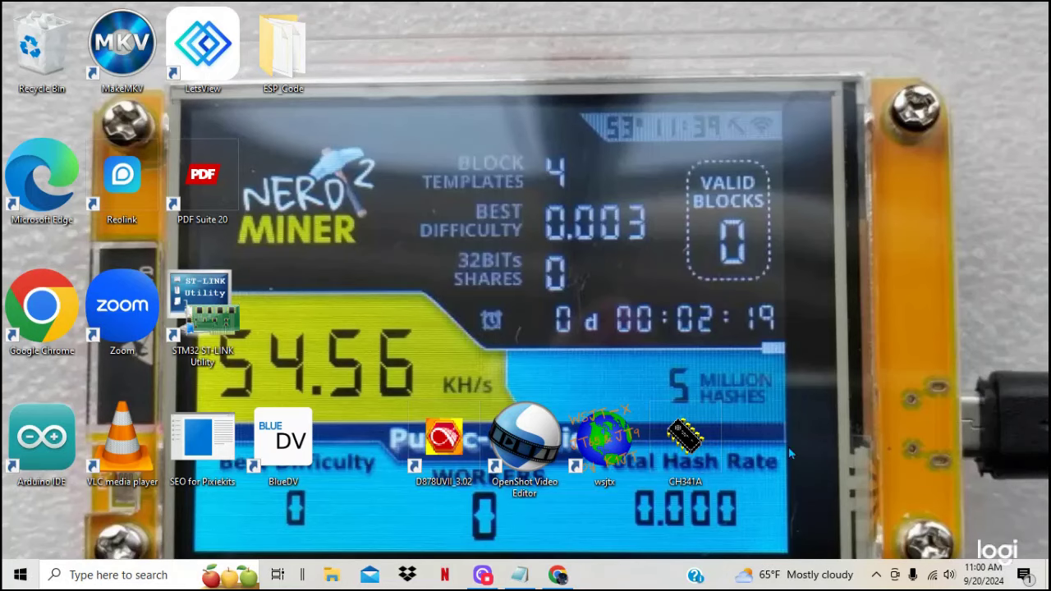
click(932, 575)
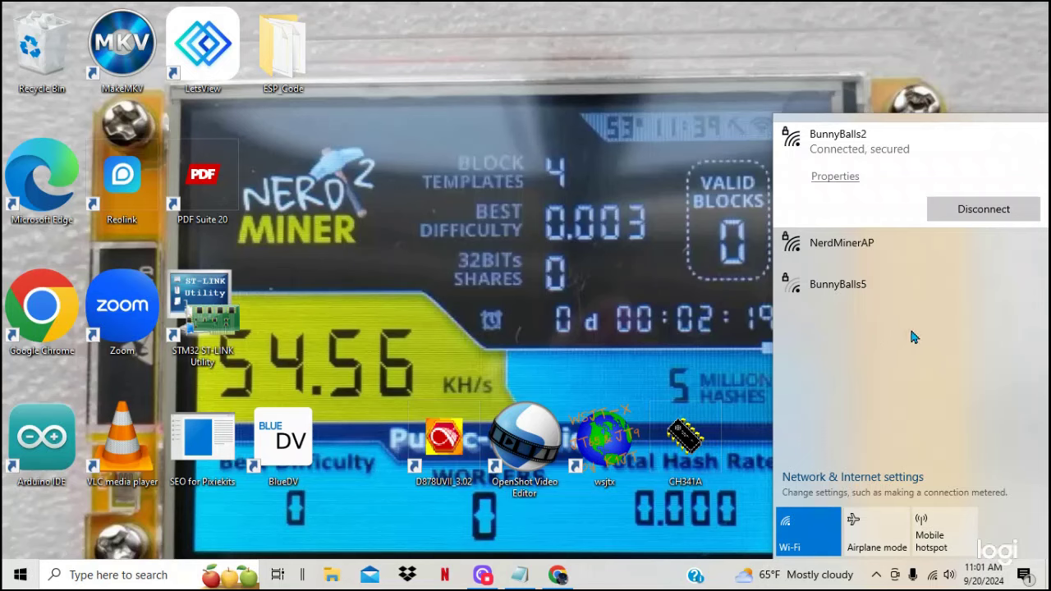
right_click(876, 177)
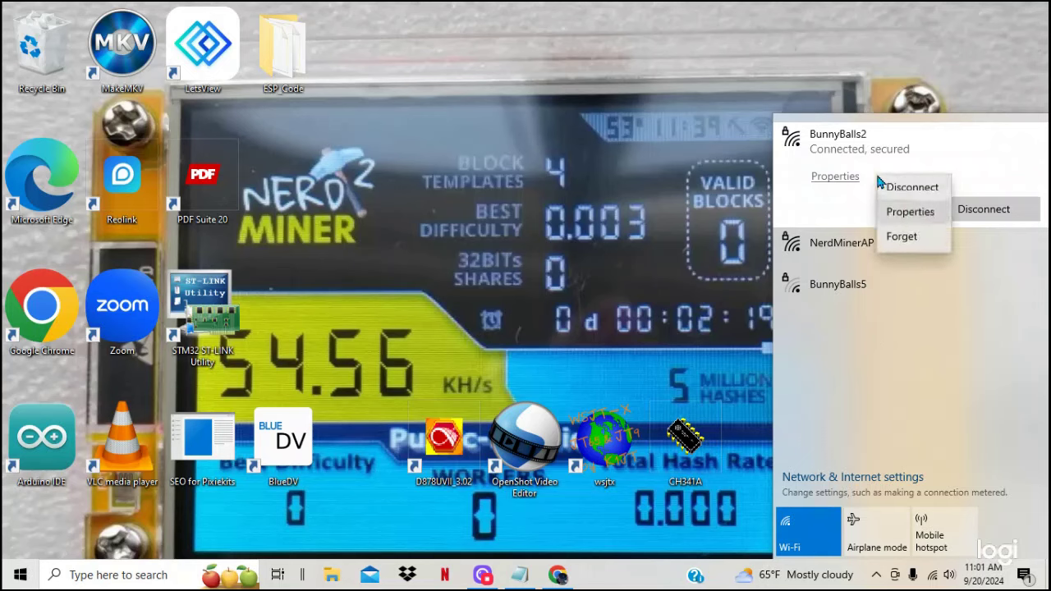
click(903, 237)
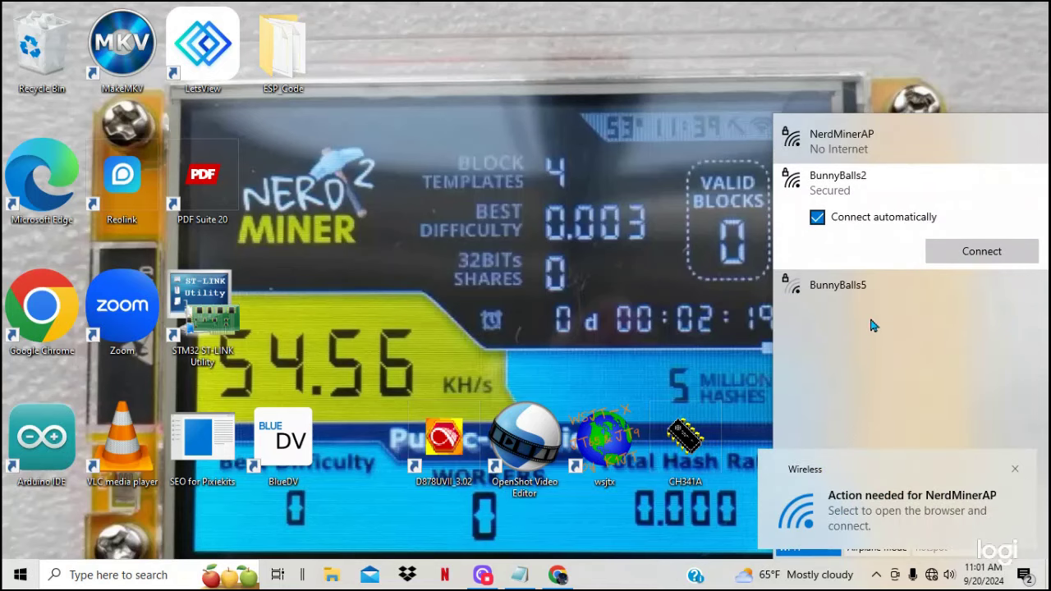
click(852, 146)
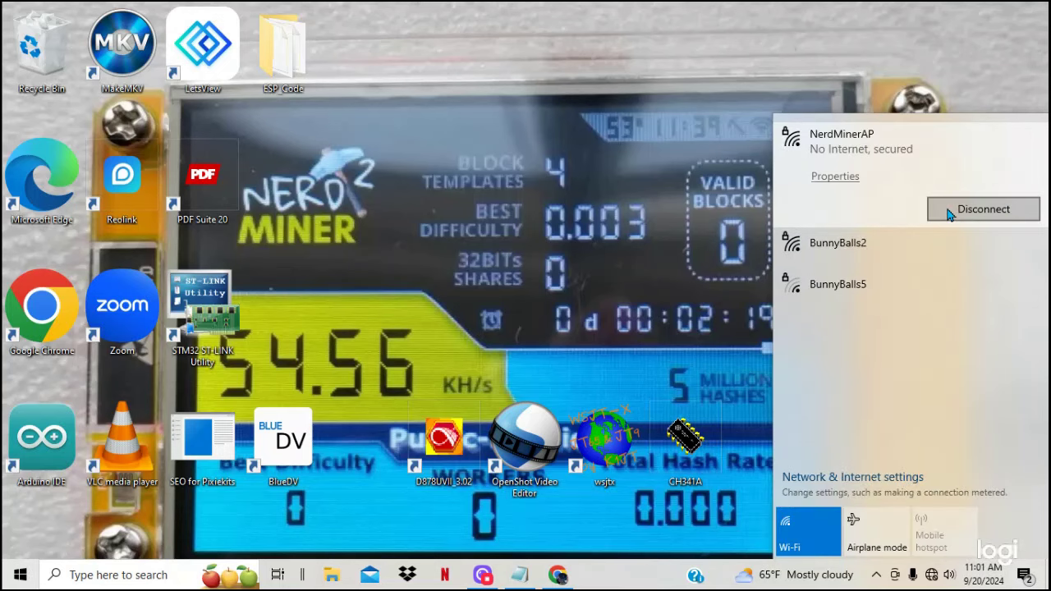
right_click(894, 168)
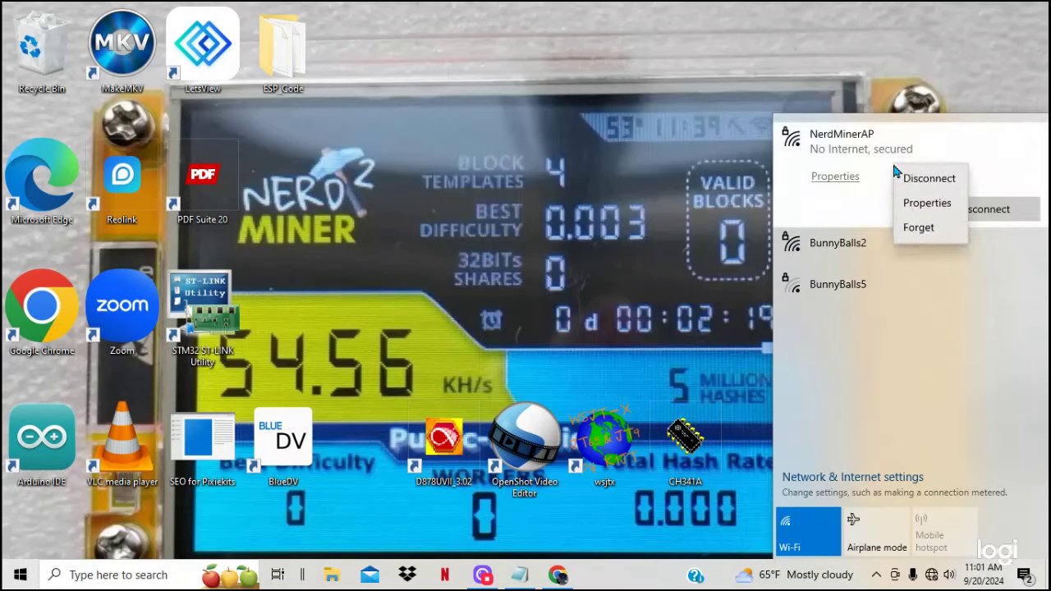
click(912, 228)
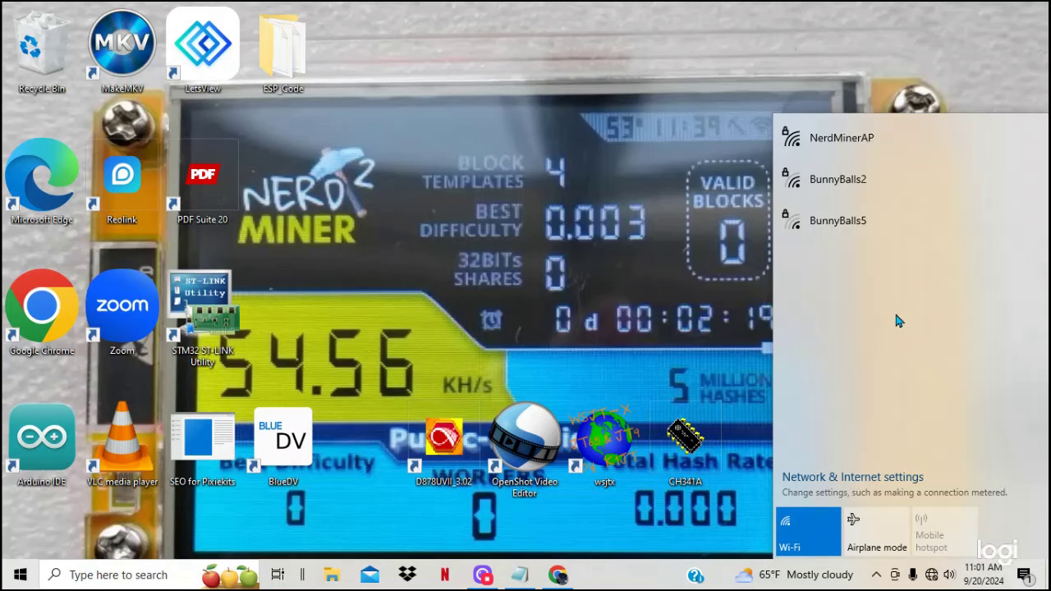
Step: Join NerdMinerAP with its network security key and answer Yes to making the PC discoverable
click(870, 139)
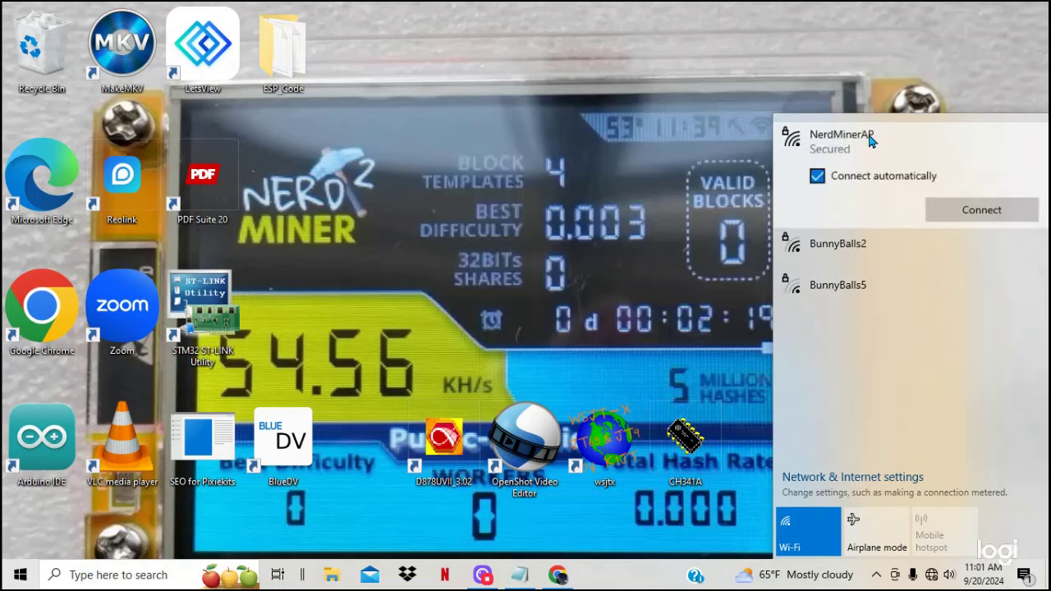
click(960, 212)
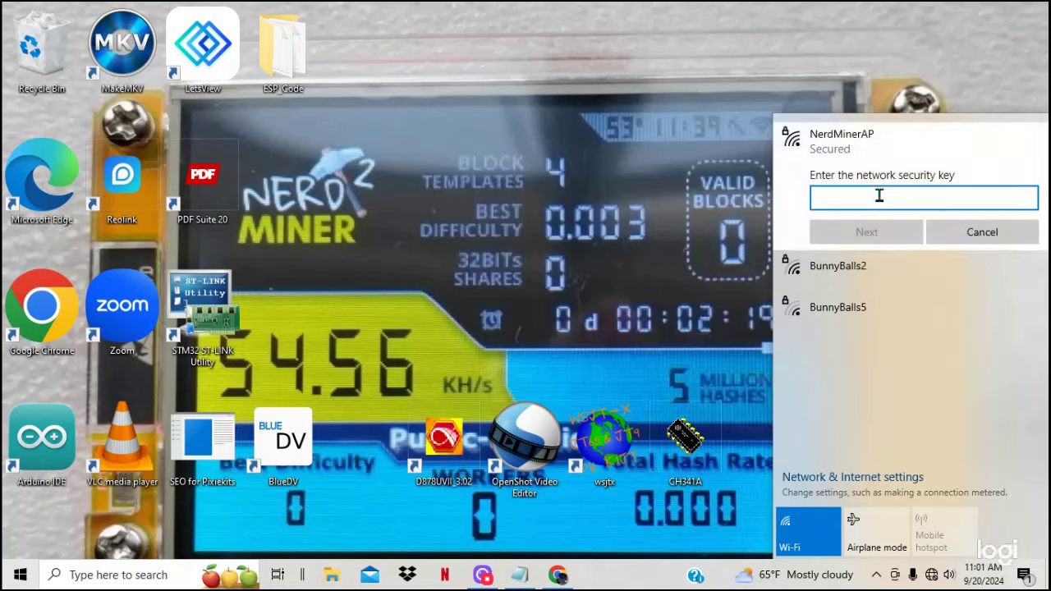
click(1027, 199)
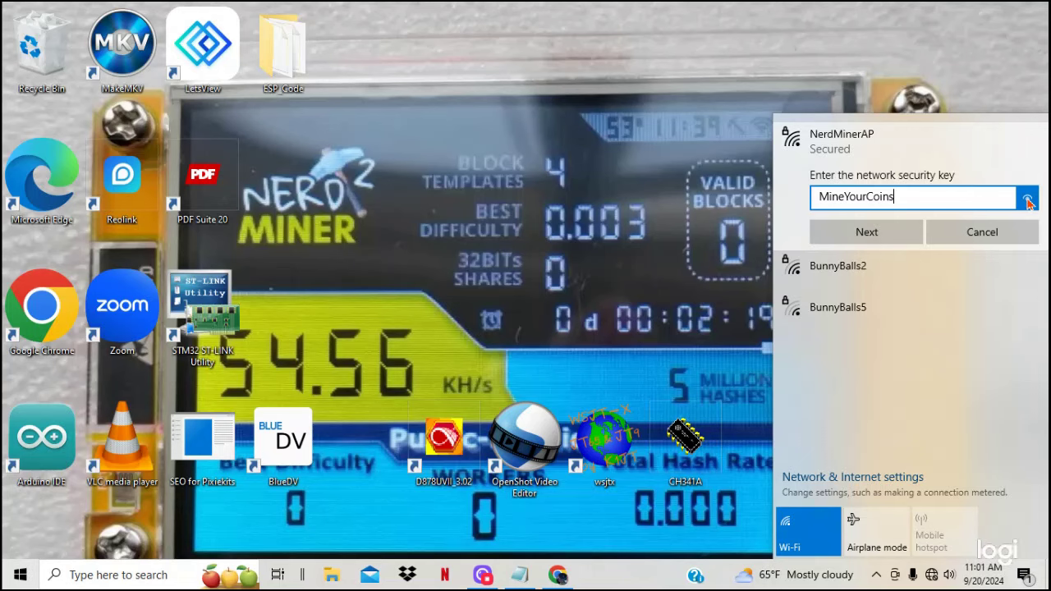
click(897, 238)
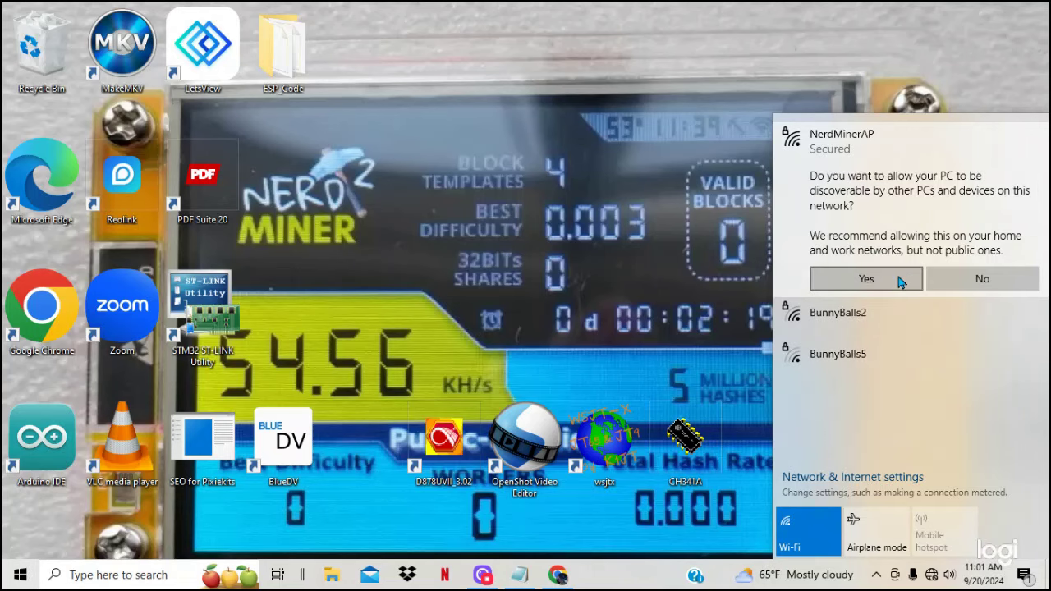
click(870, 280)
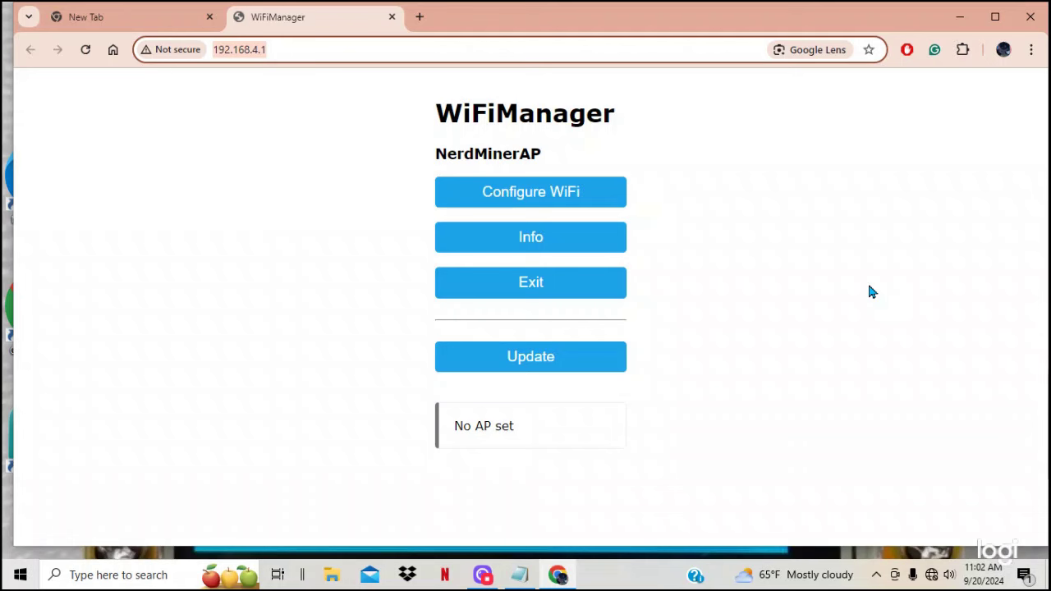
Step: Open the Configure WiFi form on the 192.168.4.1 WiFiManager page
click(533, 193)
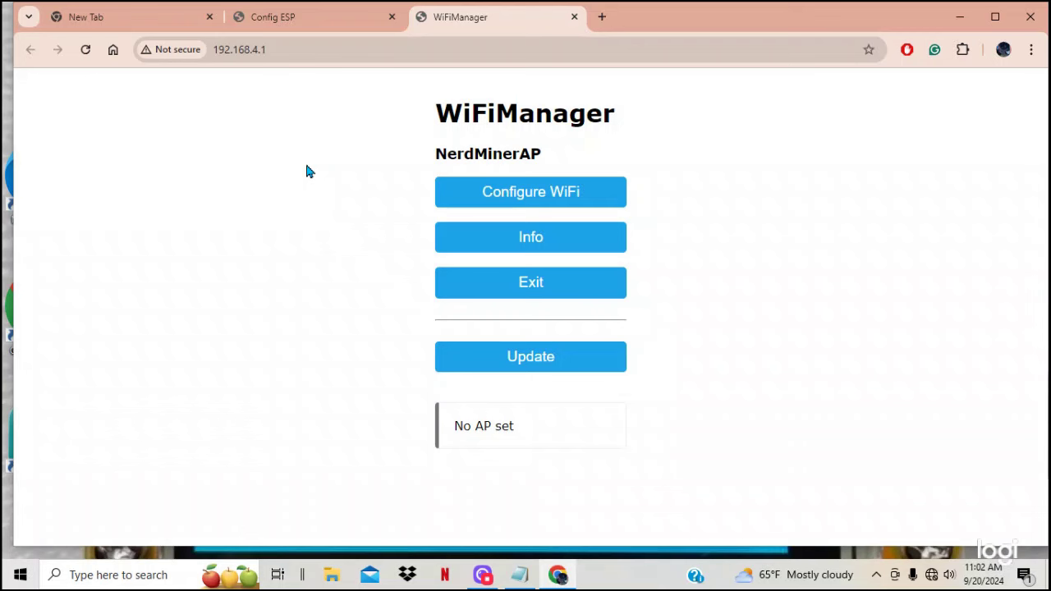
Step: Set the SSID to BunnyBalls2 and enter its Wi-Fi password
click(528, 196)
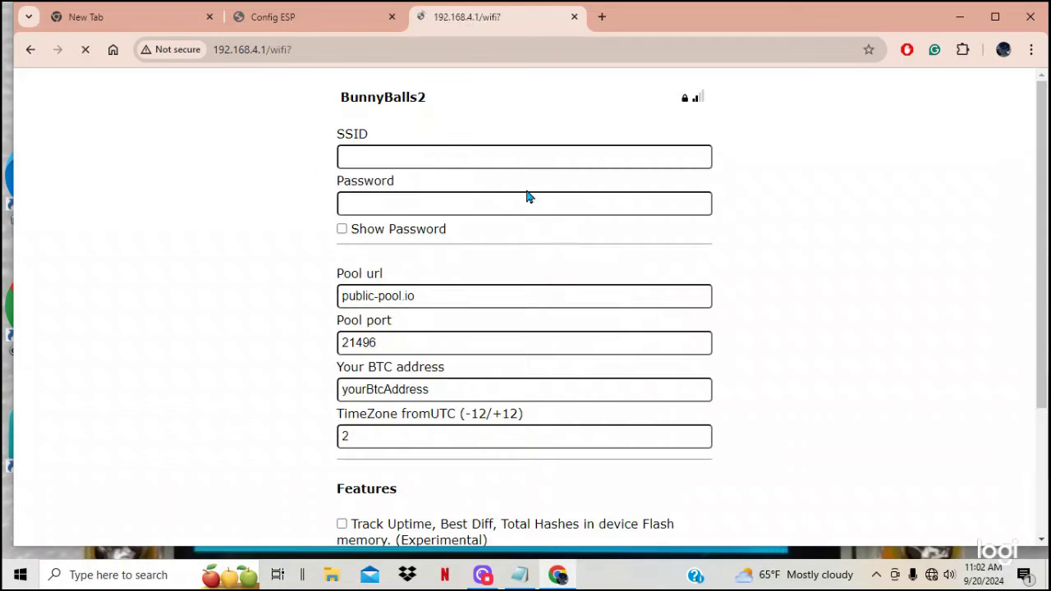
click(401, 160)
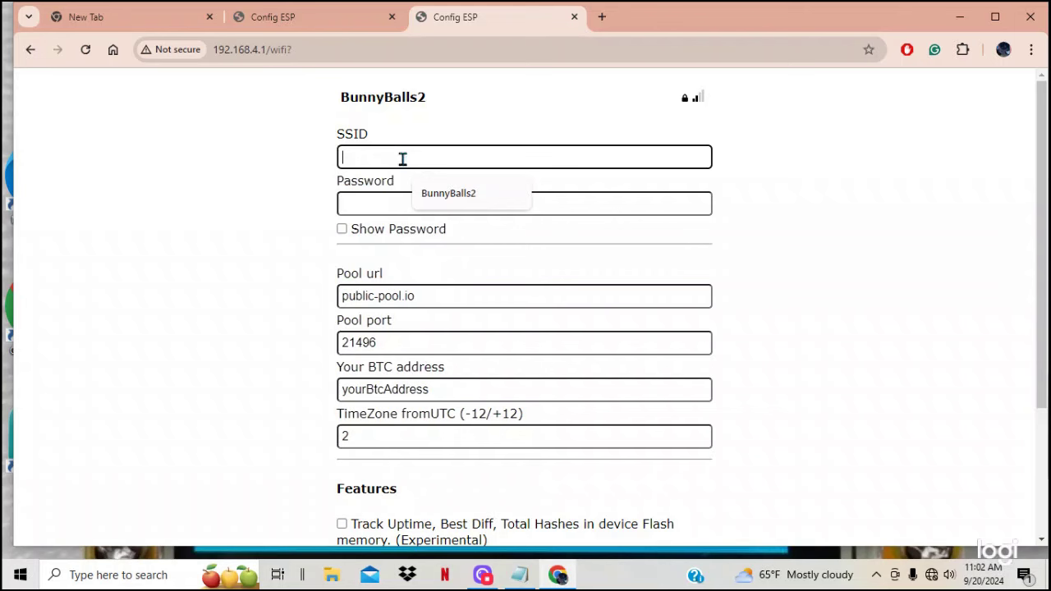
click(434, 196)
click(394, 200)
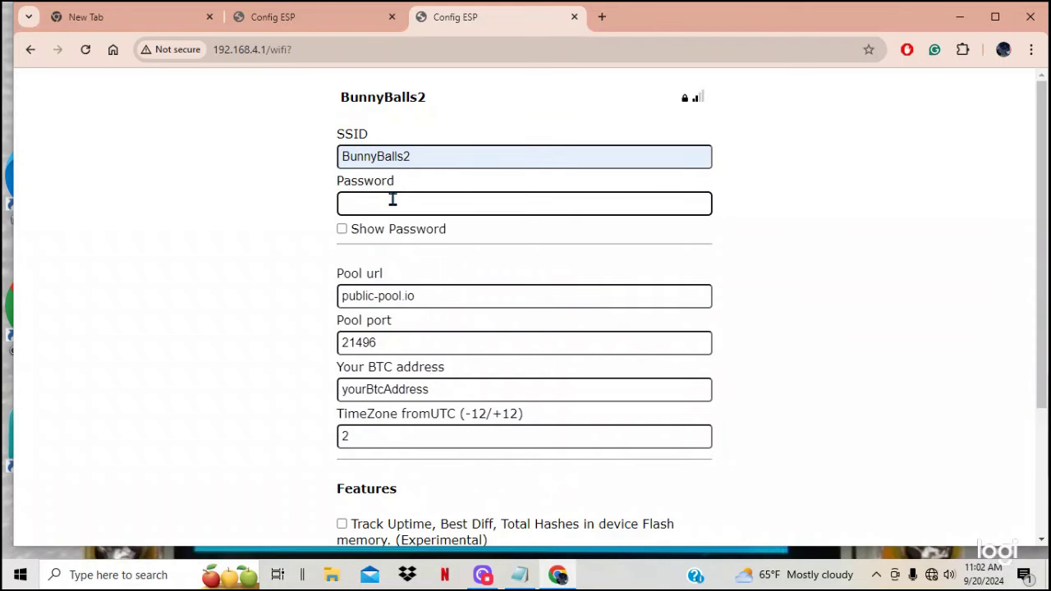
text(•••••••••••)
Step: Replace the yourBtcAddress placeholder with the pasted BTC address and save the settings
click(443, 391)
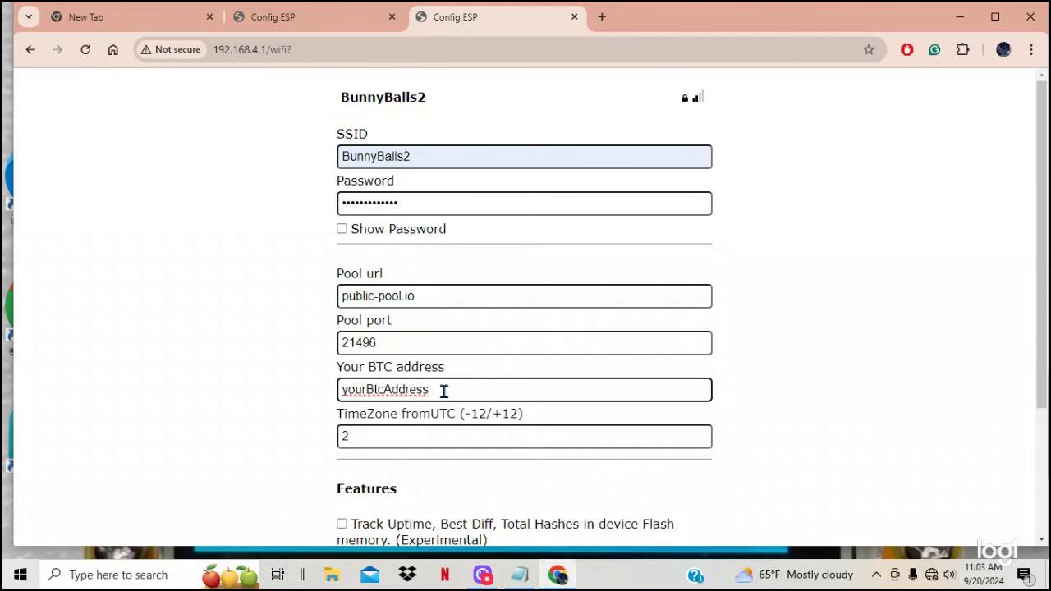
key(BackSpace)
key(BackSpace)
key(BackSpace)
key(BackSpace)
key(BackSpace)
key(BackSpace)
key(BackSpace)
key(BackSpace)
key(BackSpace)
key(BackSpace)
key(BackSpace)
key(BackSpace)
key(BackSpace)
key(BackSpace)
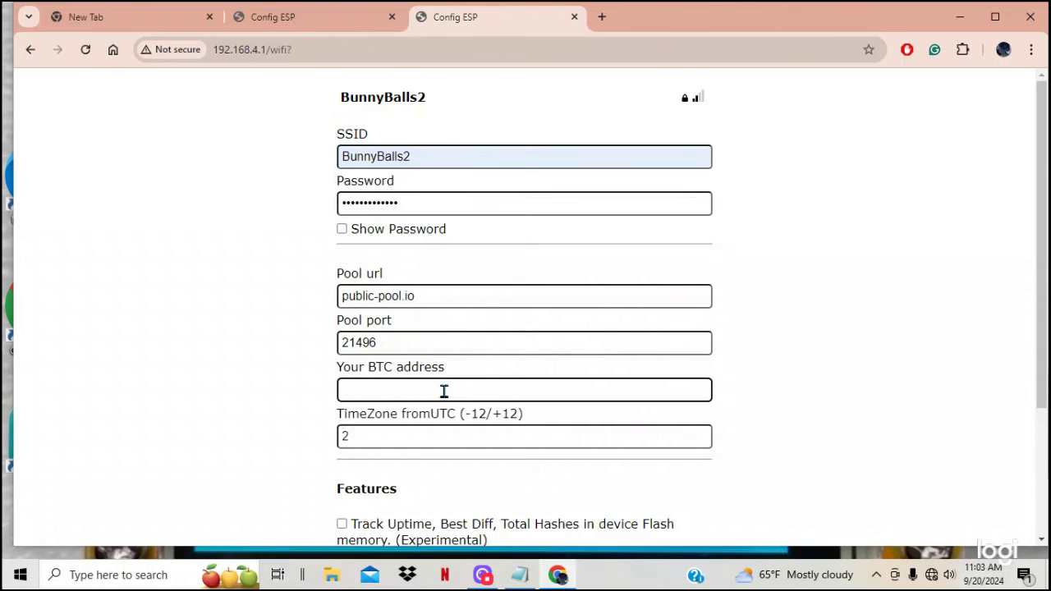
right_click(437, 389)
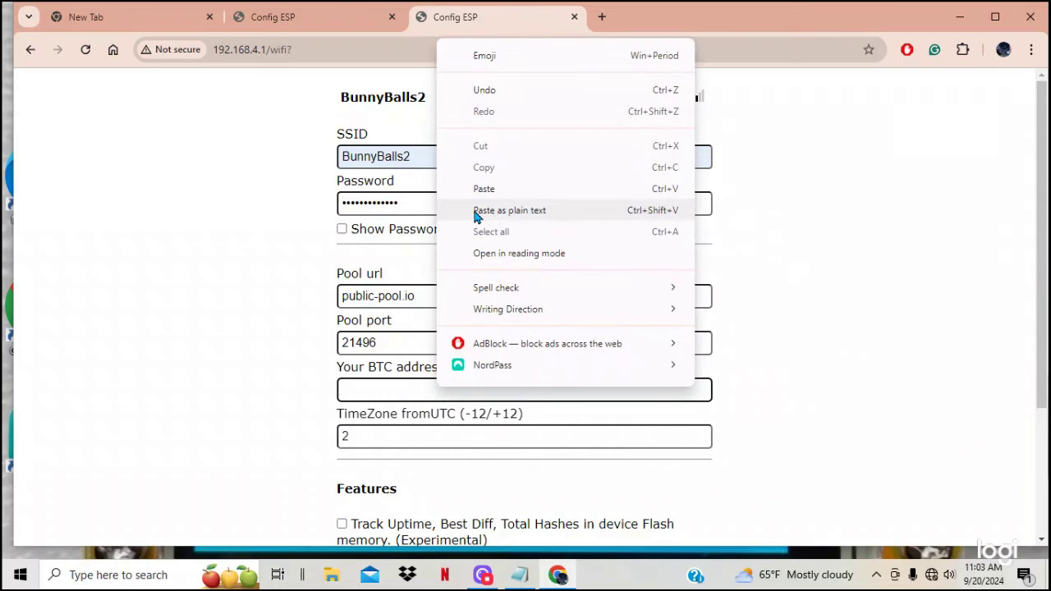
click(483, 189)
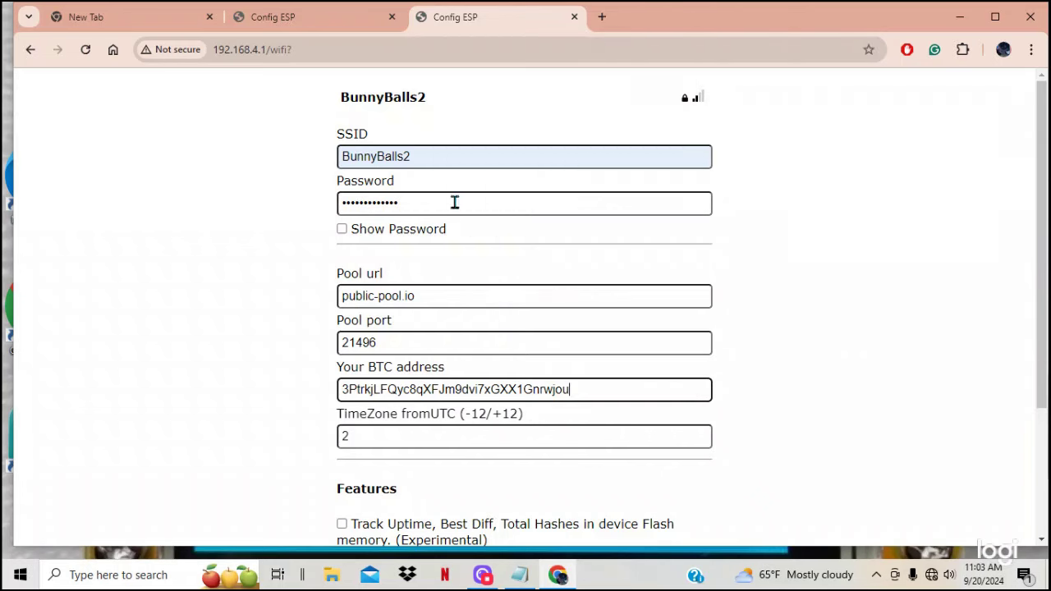
scroll(253, 372, down, 2)
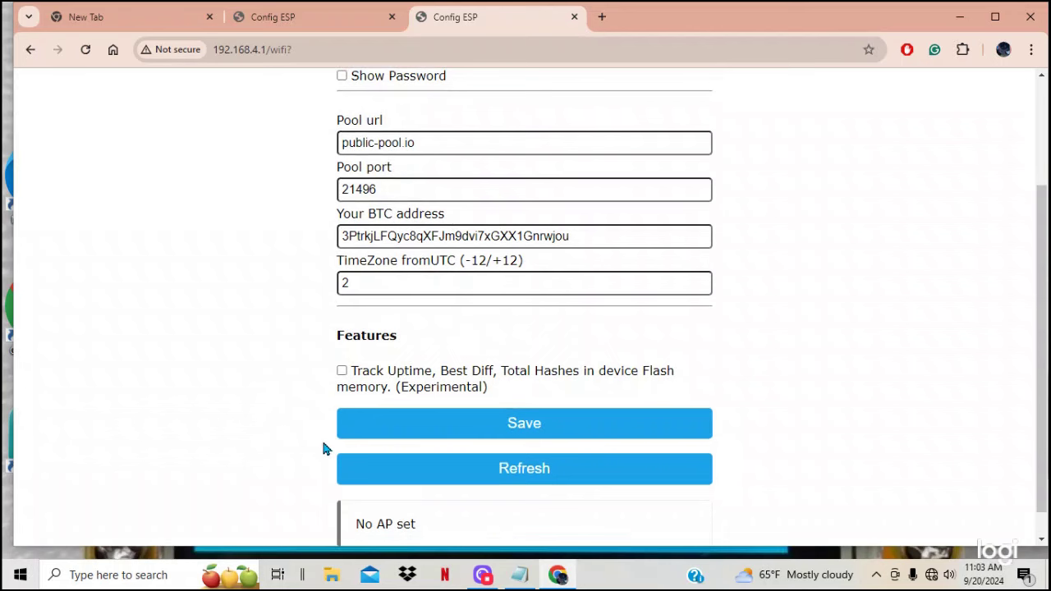
click(431, 425)
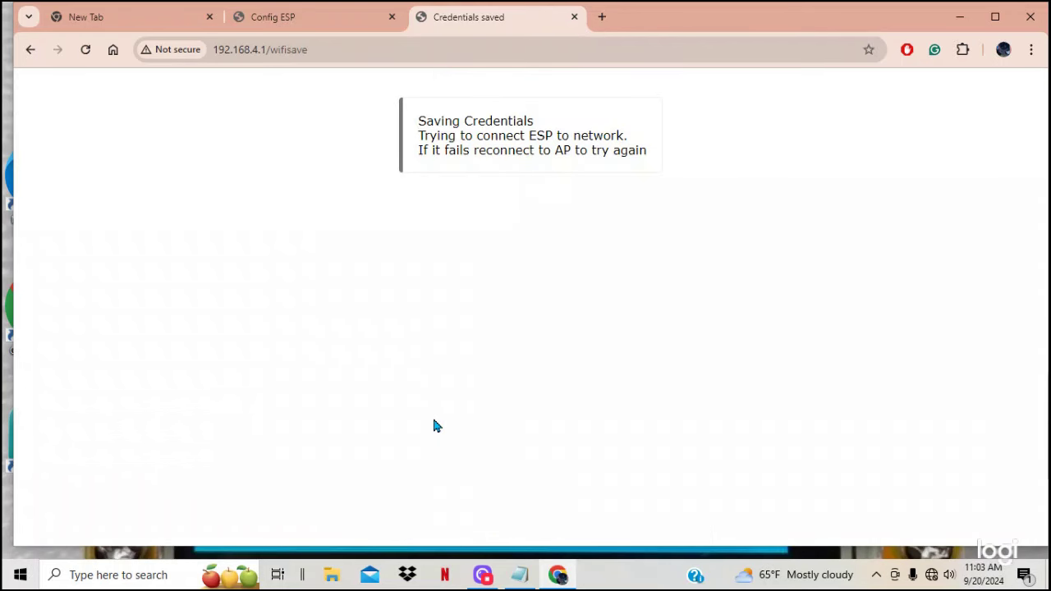
Step: Switch back to the Logi Capture recorder window from the taskbar
click(482, 575)
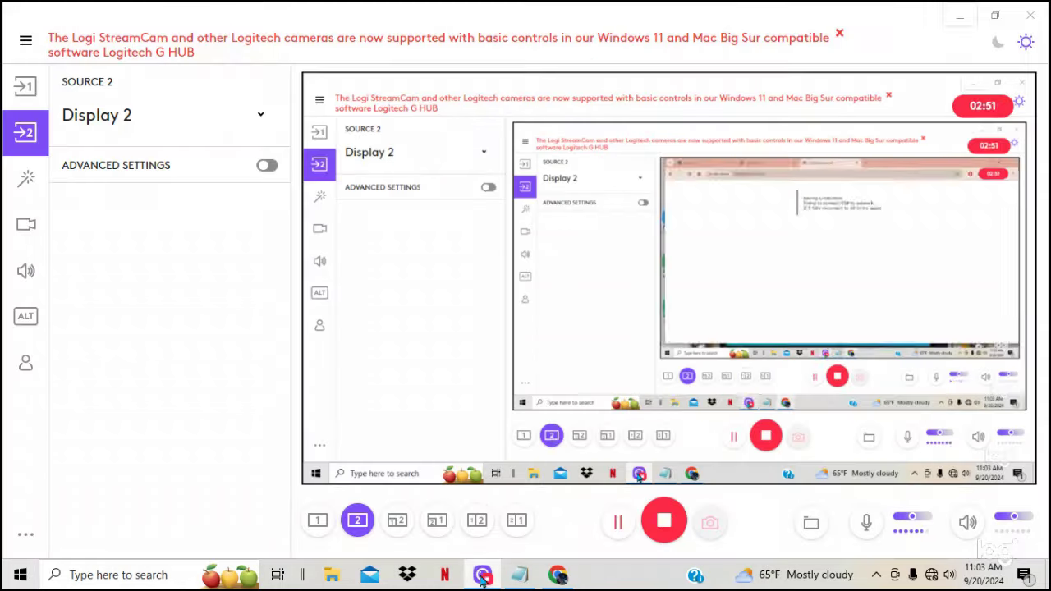